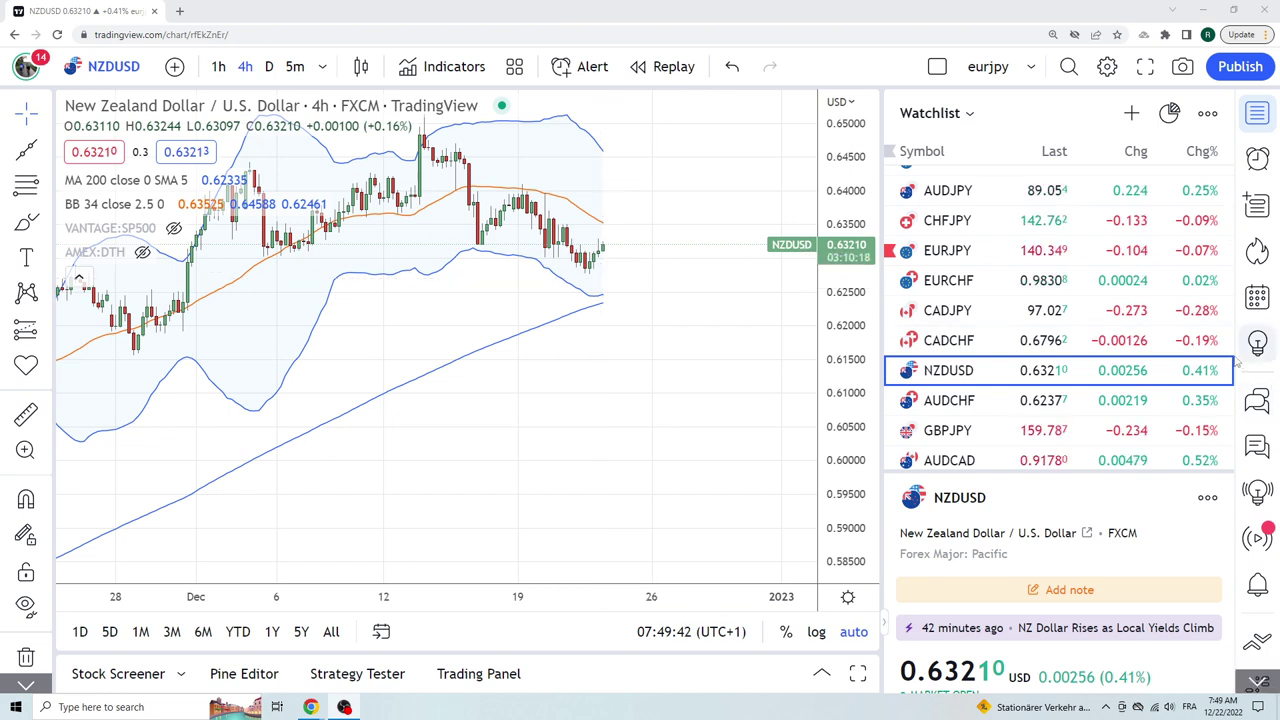
Flip through the USDJPY and USDCAD charts from the watchlist, ending on GBPUSD.
{"action": "scroll", "coordinate": [1037, 318], "scroll_direction": "up", "scroll_amount": 3}
{"action": "scroll", "coordinate": [1037, 318], "scroll_direction": "up", "scroll_amount": 2}
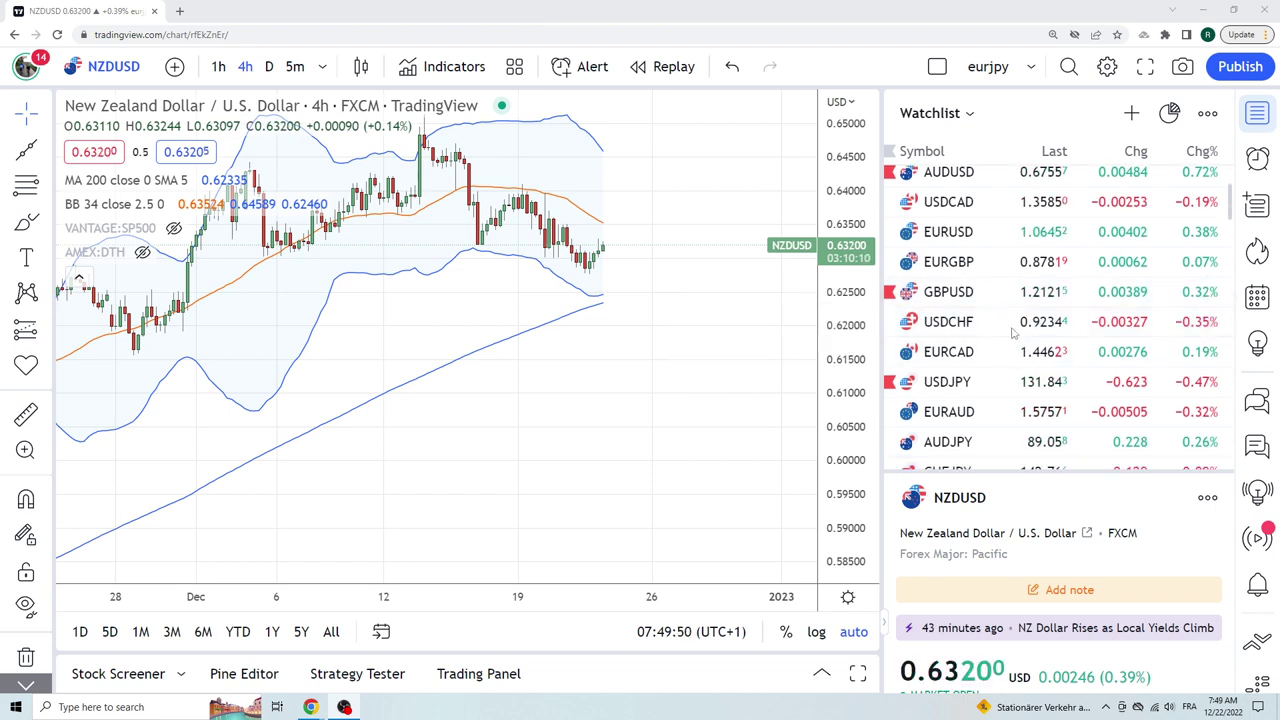
{"action": "scroll", "coordinate": [958, 336], "scroll_direction": "down", "scroll_amount": 1}
{"action": "left_click", "coordinate": [950, 331]}
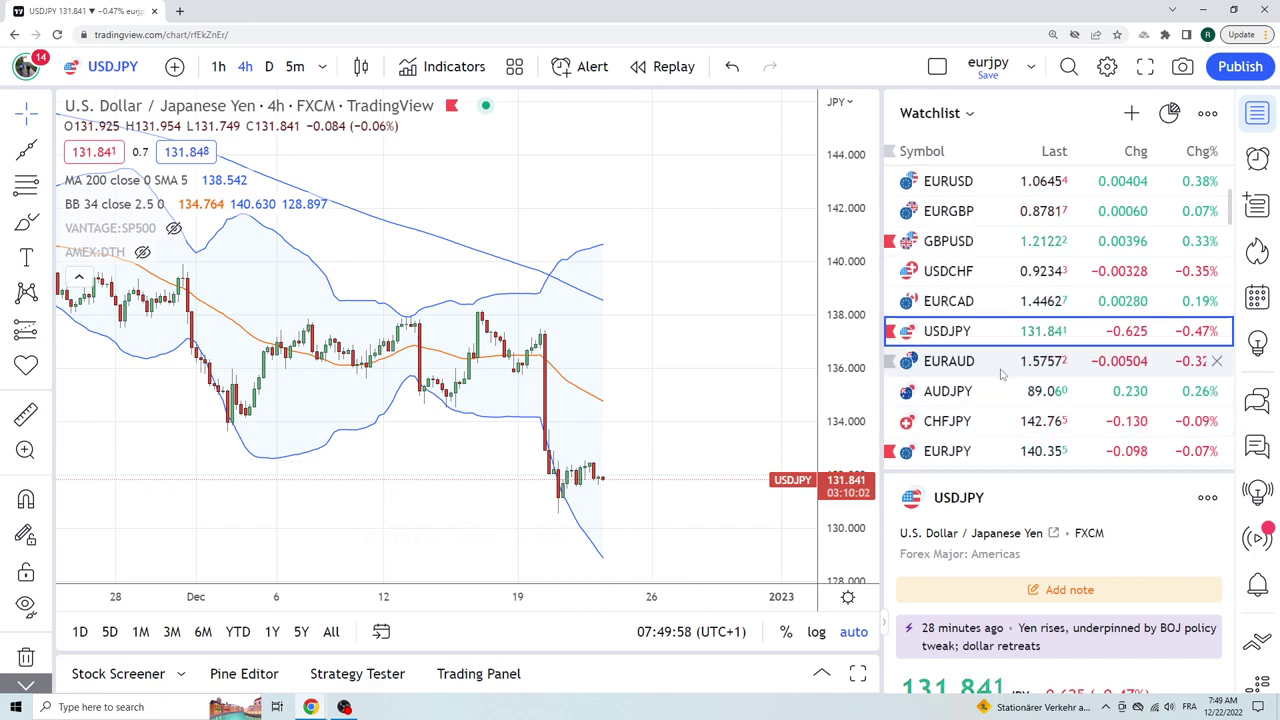
{"action": "scroll", "coordinate": [965, 390], "scroll_direction": "up", "scroll_amount": 3}
{"action": "left_click", "coordinate": [960, 284]}
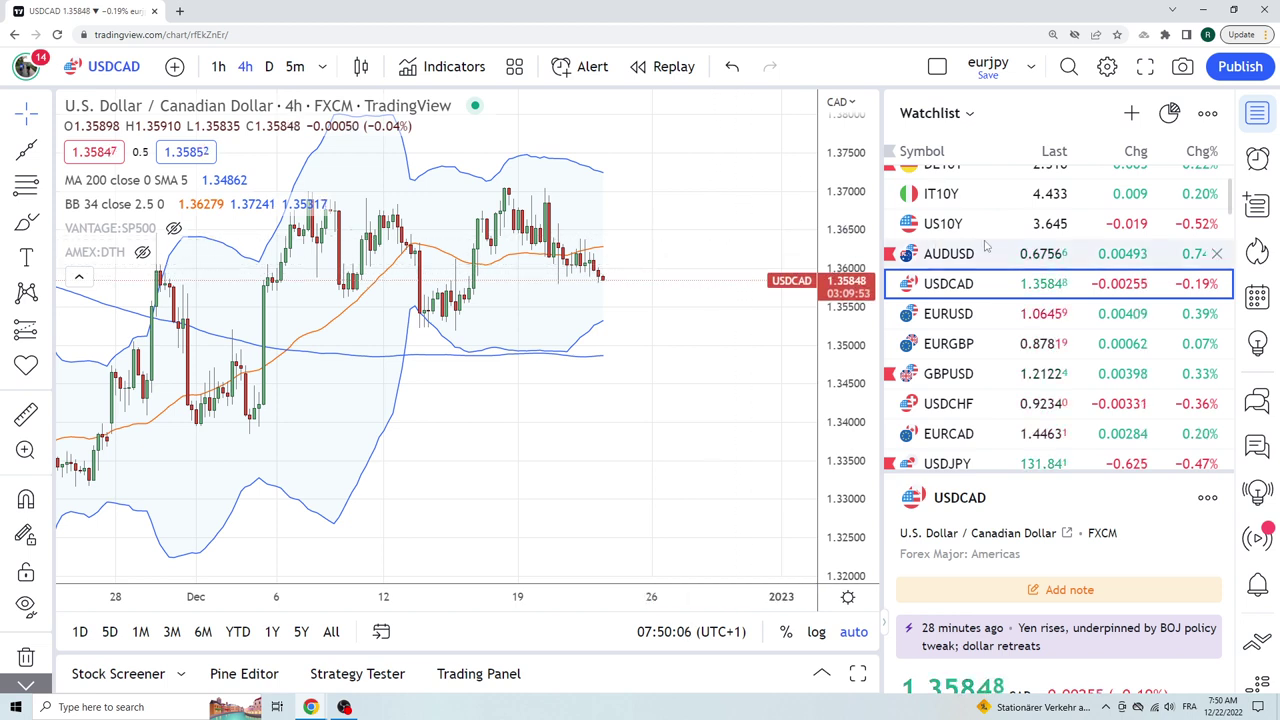
{"action": "left_click", "coordinate": [952, 374]}
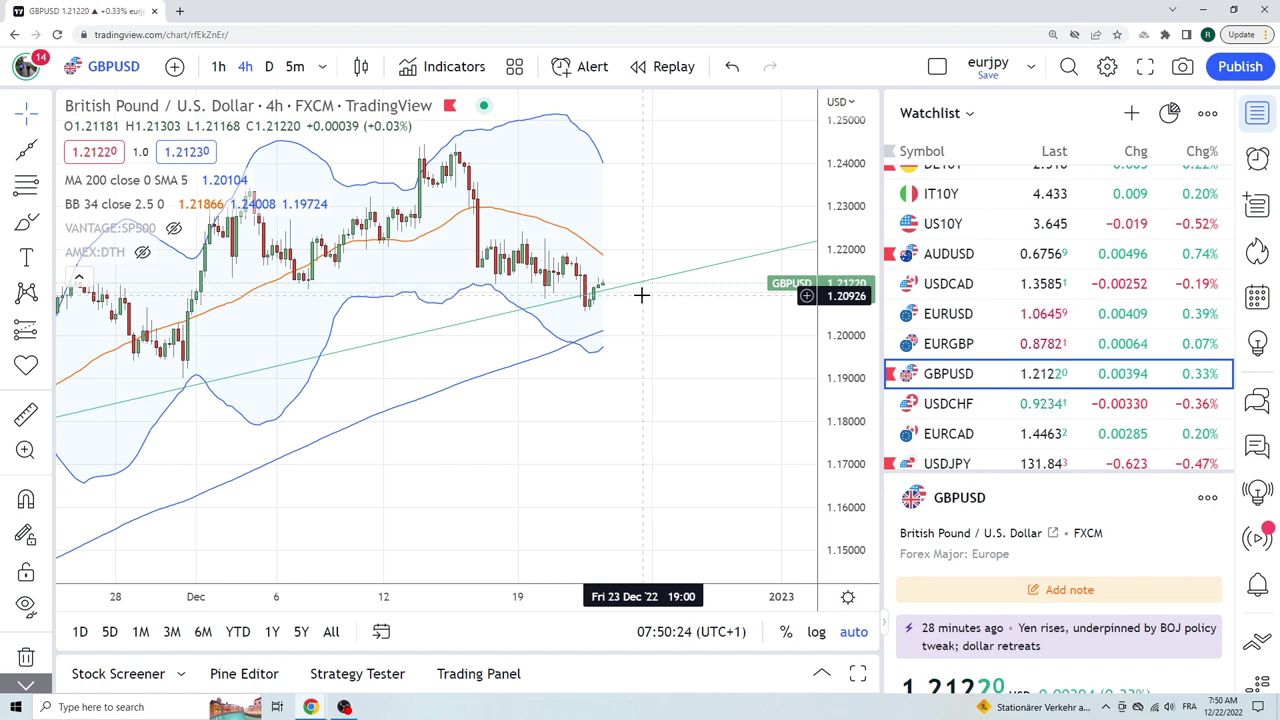
Switch GBPUSD to 5-minute candles and zoom out the chart.
{"action": "left_click", "coordinate": [295, 66]}
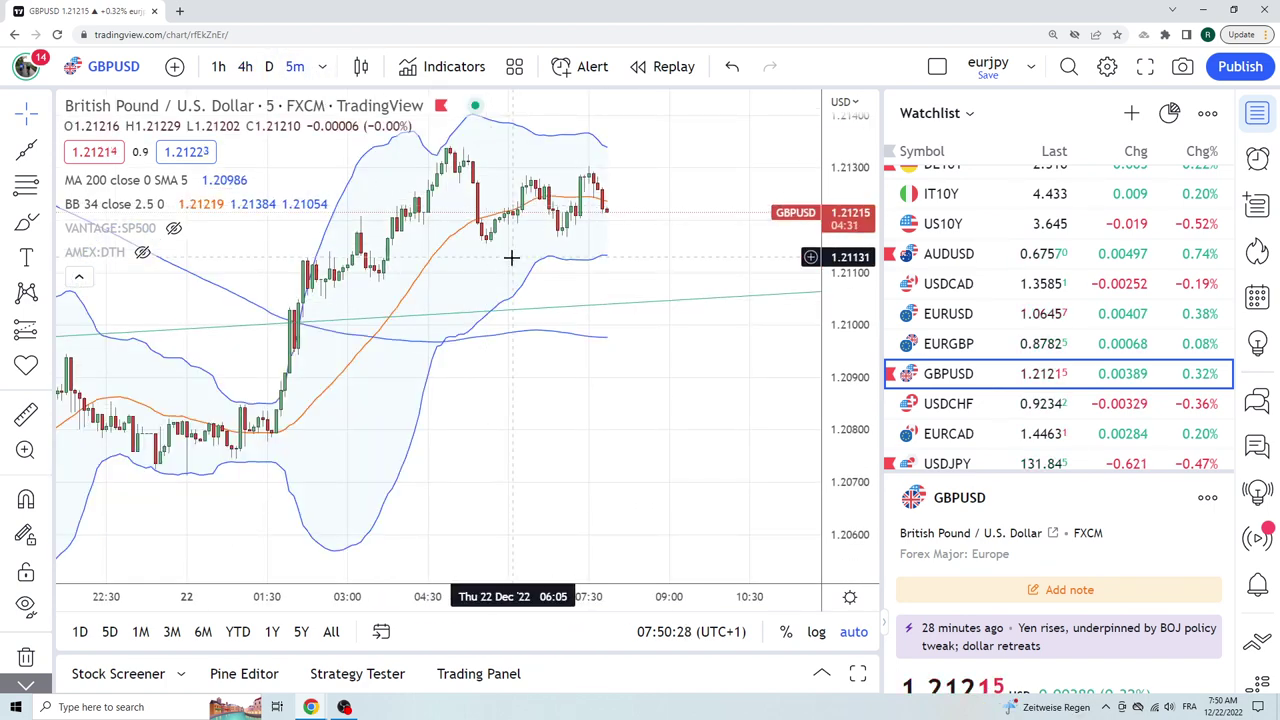
{"action": "scroll", "coordinate": [511, 258], "scroll_direction": "down", "scroll_amount": 3}
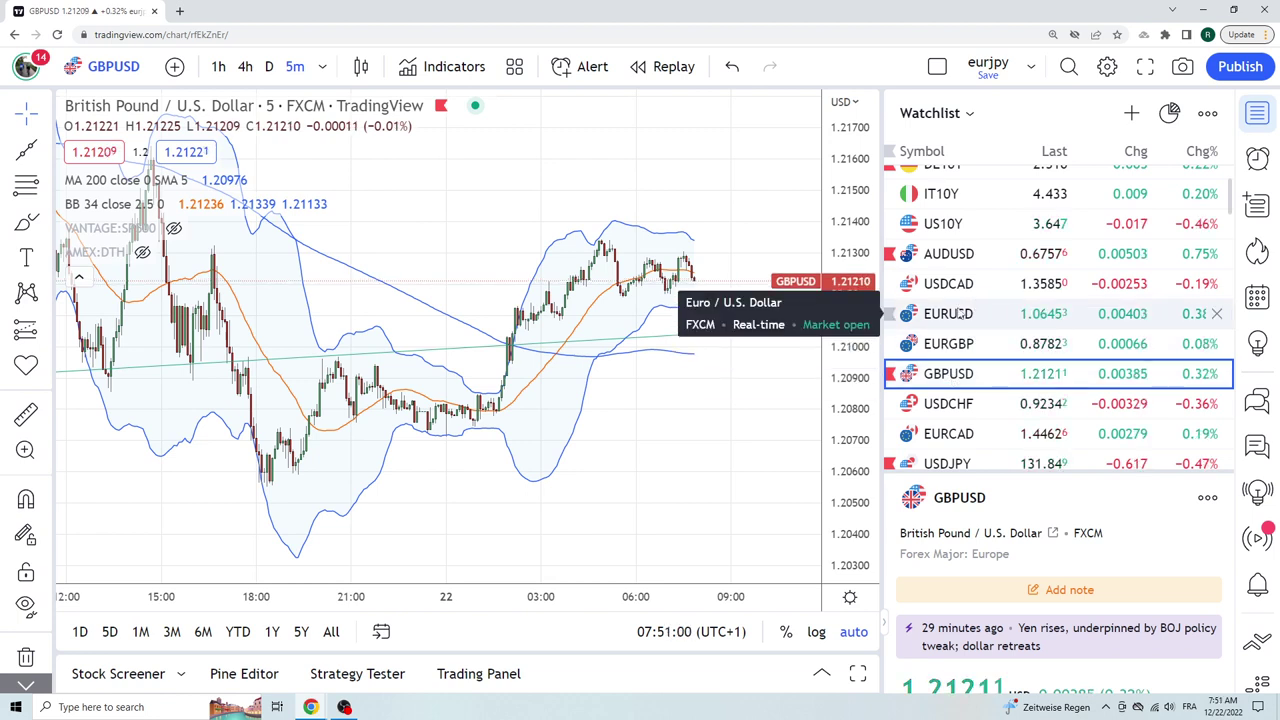
Load EURUSD from the watchlist and set it to 1-hour candles.
{"action": "left_click", "coordinate": [958, 315]}
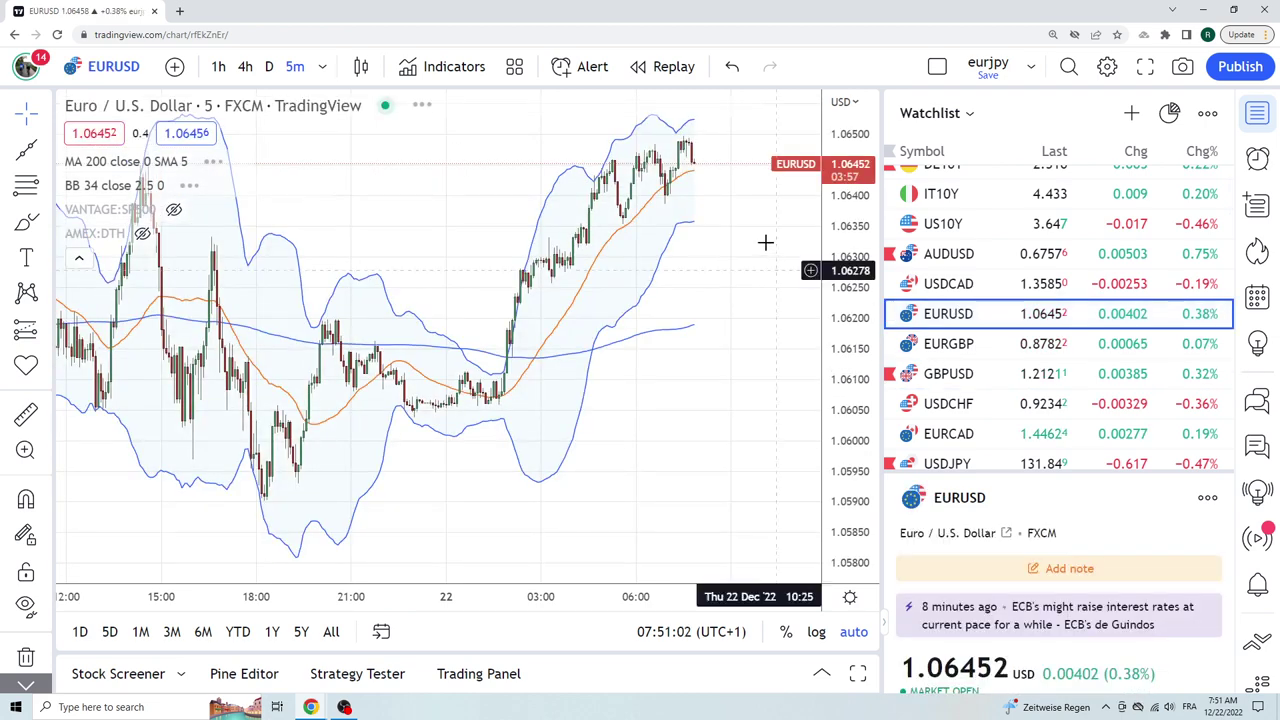
{"action": "left_click", "coordinate": [218, 66]}
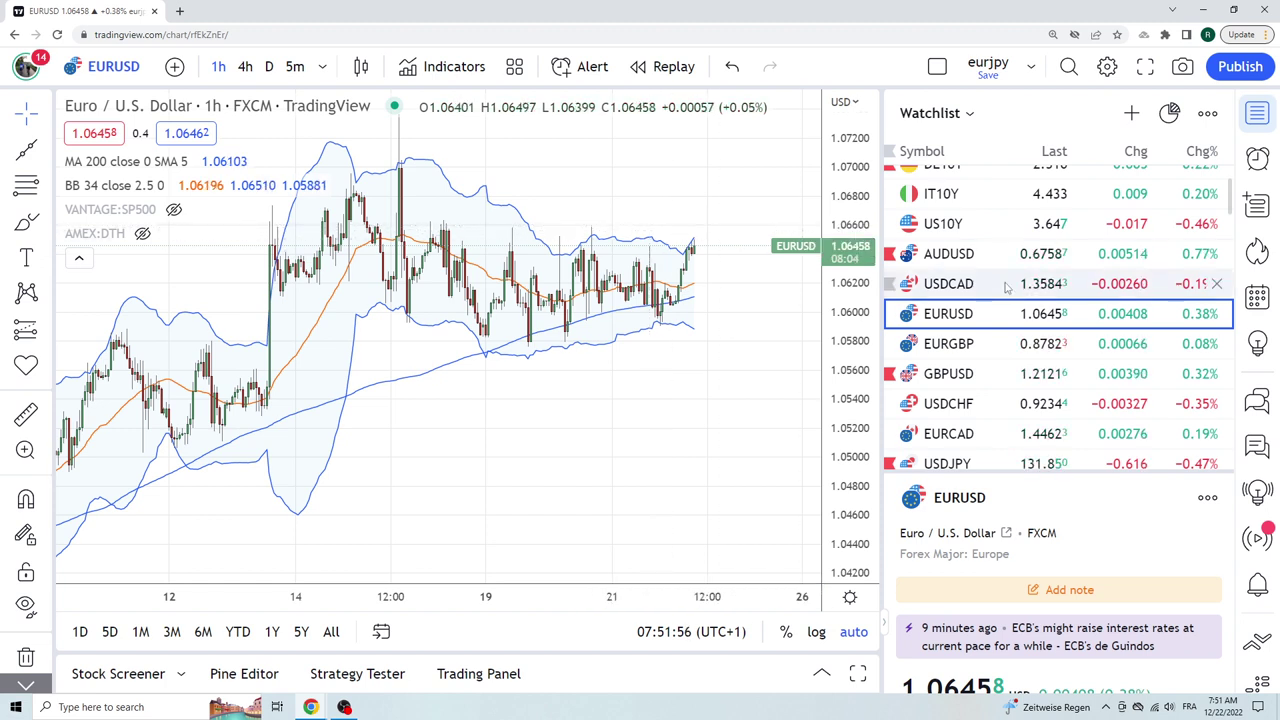
{"action": "scroll", "coordinate": [981, 378], "scroll_direction": "down", "scroll_amount": 1}
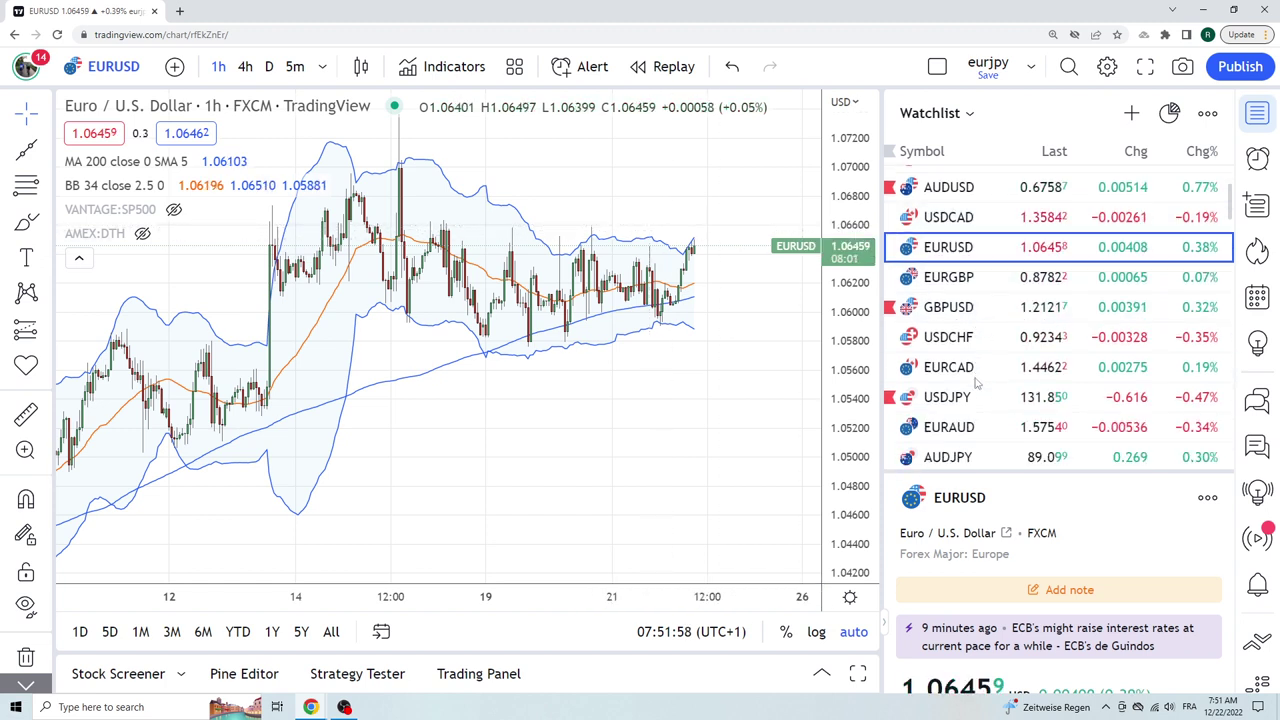
Load EURAUD from the watchlist, set daily candles and adjust the zoom.
{"action": "left_click", "coordinate": [966, 432]}
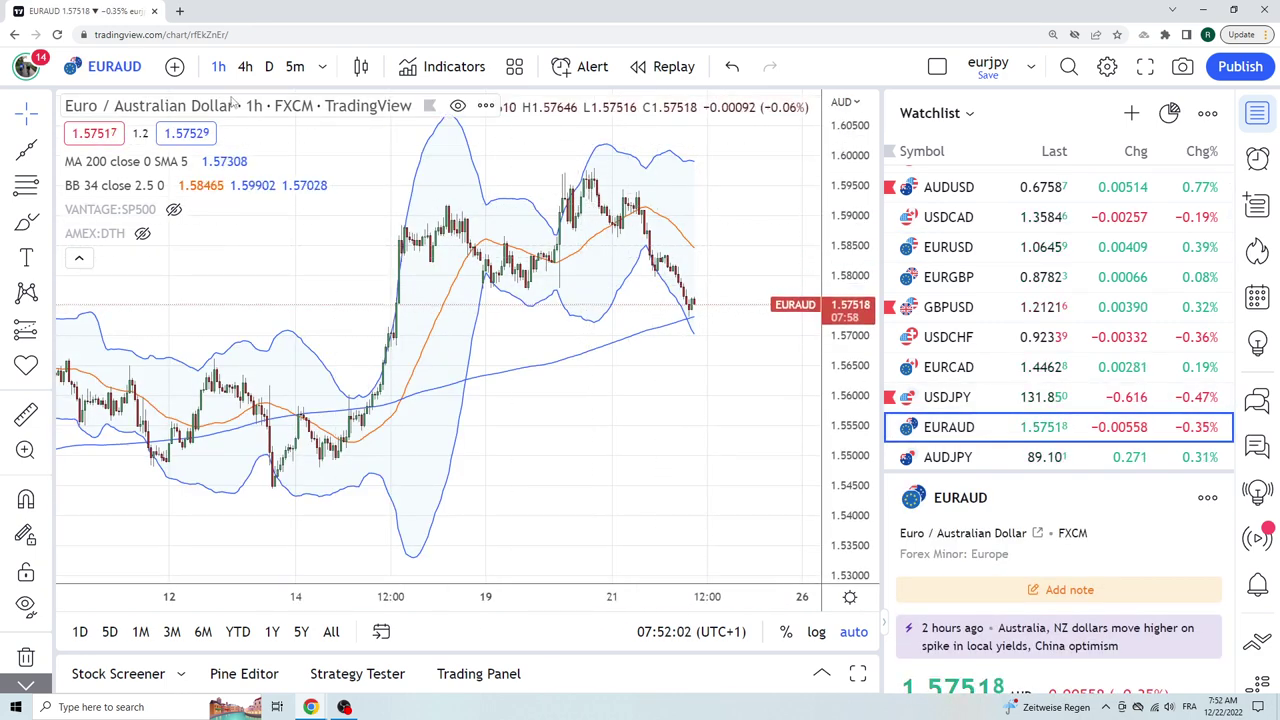
{"action": "left_click", "coordinate": [269, 66]}
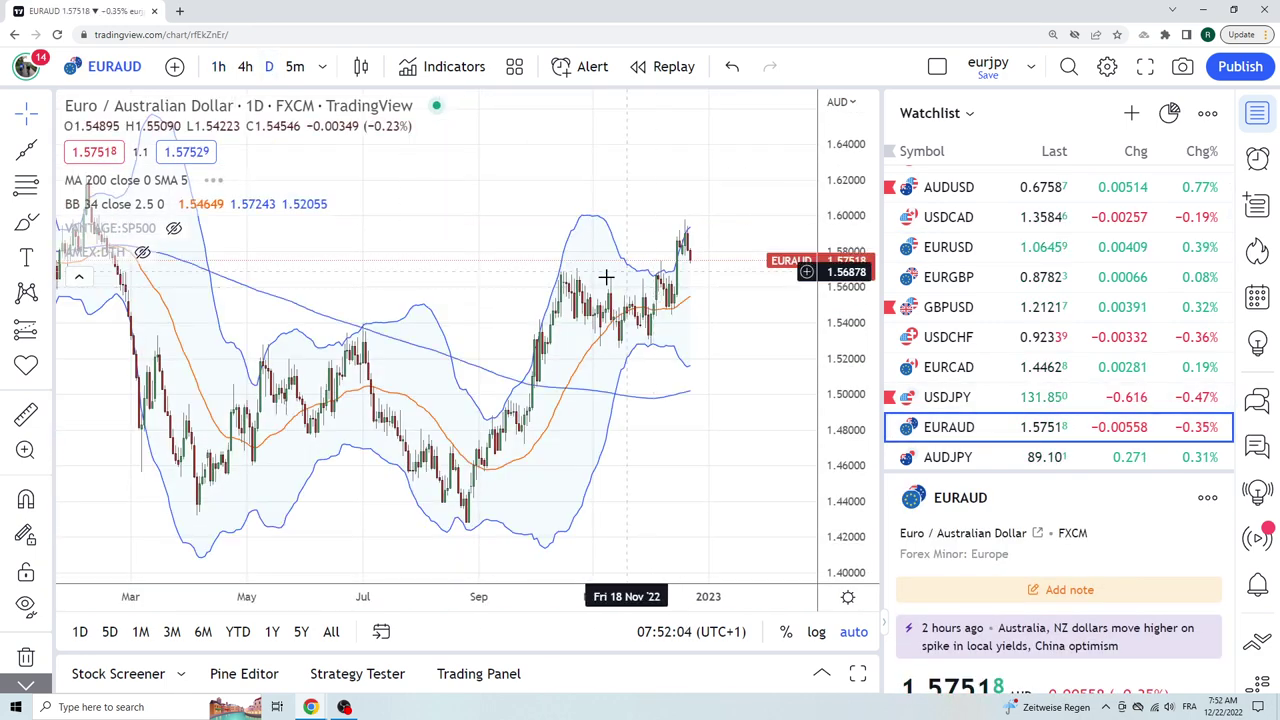
{"action": "scroll", "coordinate": [600, 277], "scroll_direction": "up", "scroll_amount": 2}
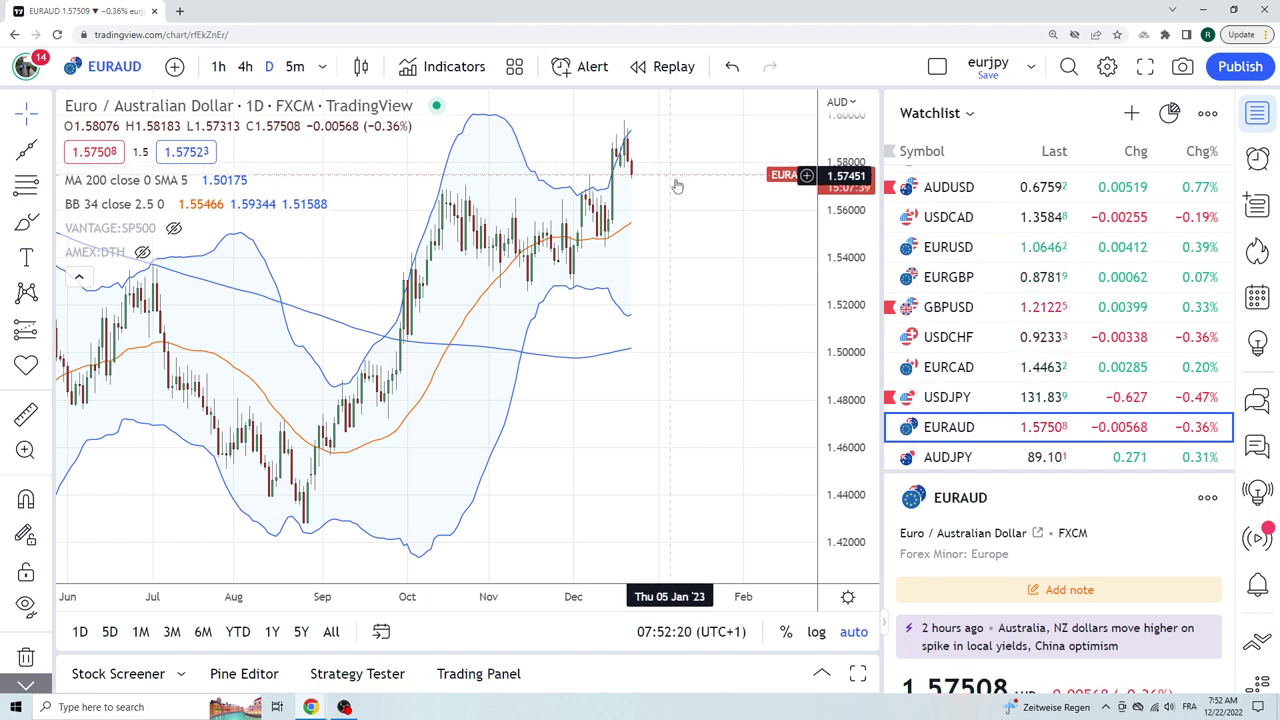
{"action": "scroll", "coordinate": [978, 270], "scroll_direction": "down", "scroll_amount": 2}
{"action": "scroll", "coordinate": [978, 270], "scroll_direction": "down", "scroll_amount": 1}
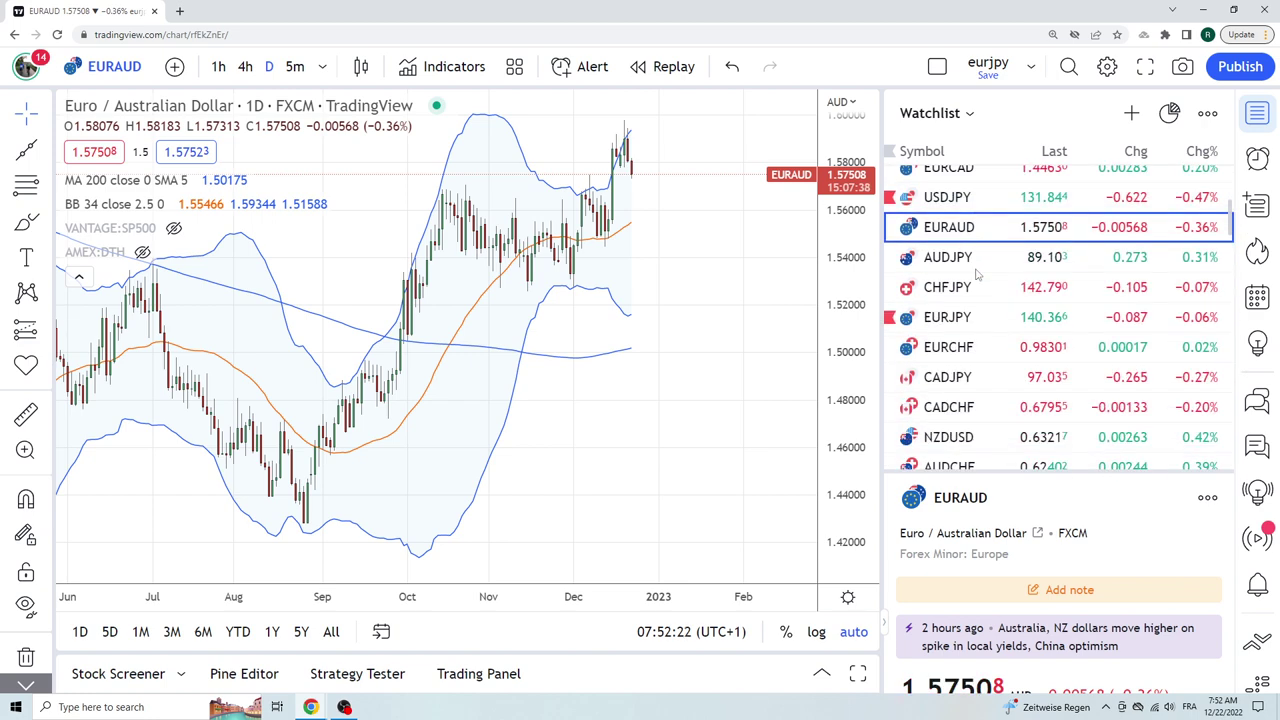
Load CADJPY from the watchlist, set 1-hour candles and zoom out.
{"action": "left_click", "coordinate": [942, 380]}
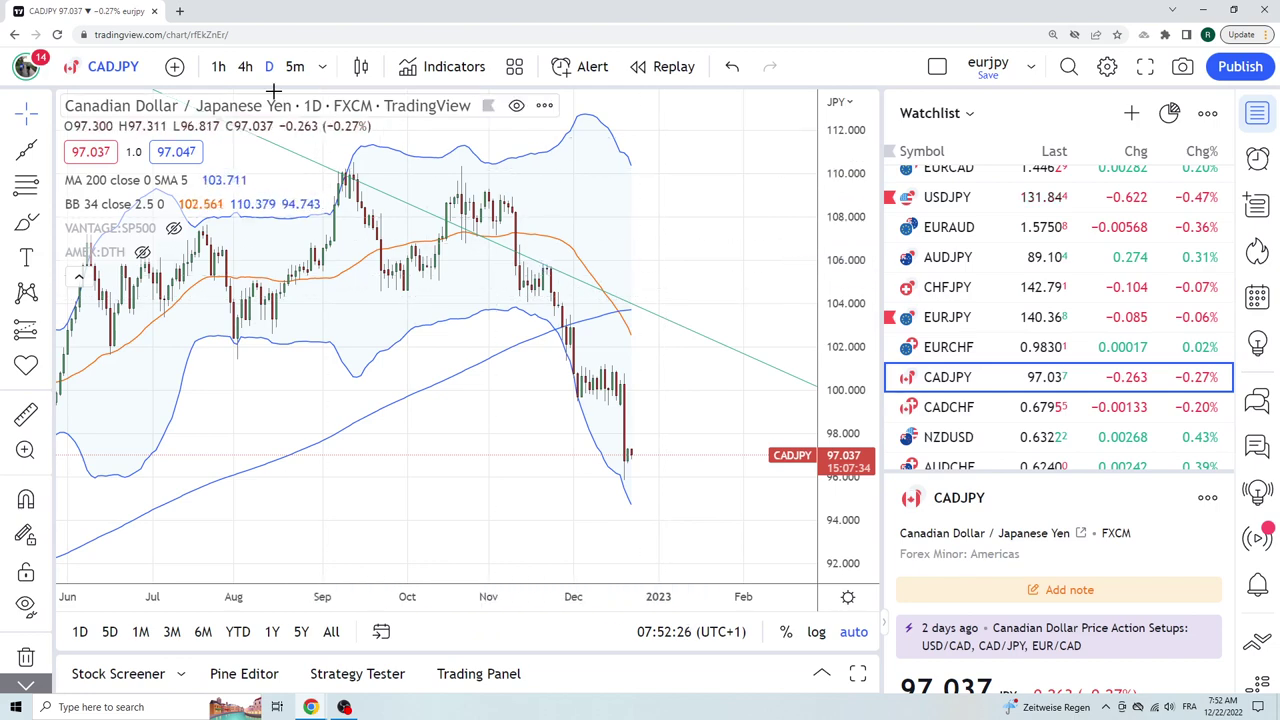
{"action": "left_click", "coordinate": [218, 66]}
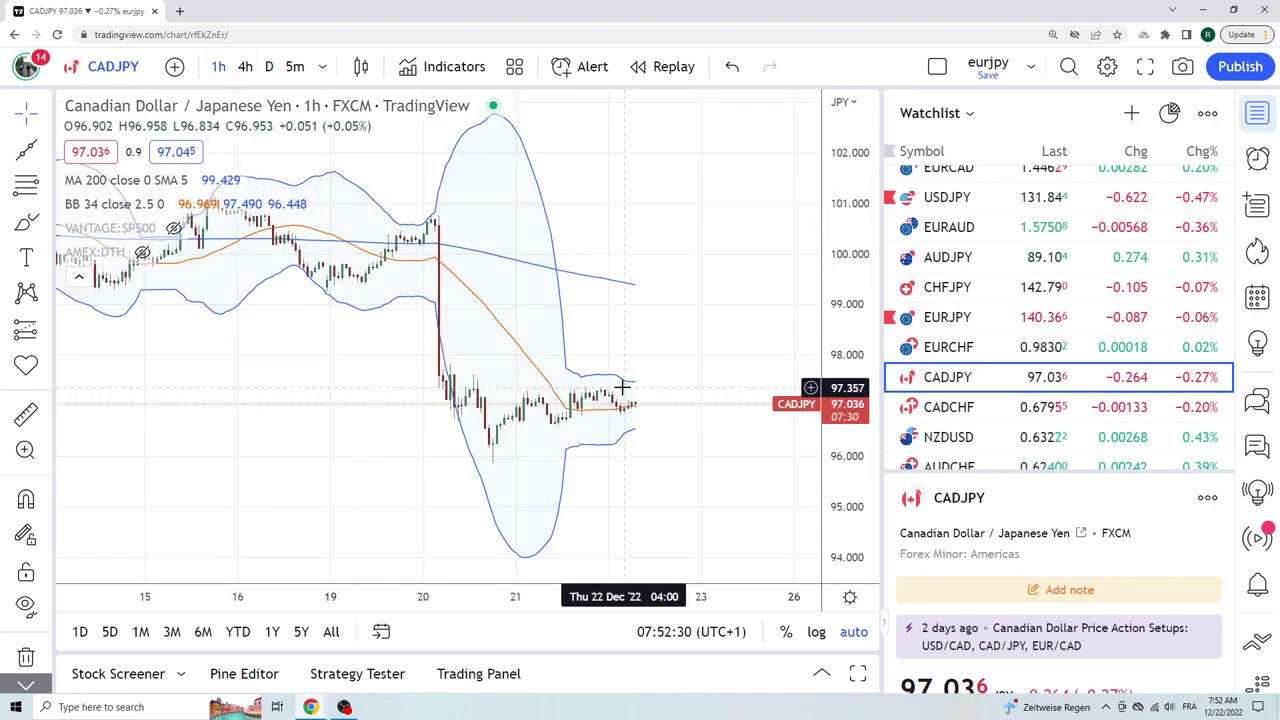
{"action": "scroll", "coordinate": [996, 345], "scroll_direction": "down", "scroll_amount": 1}
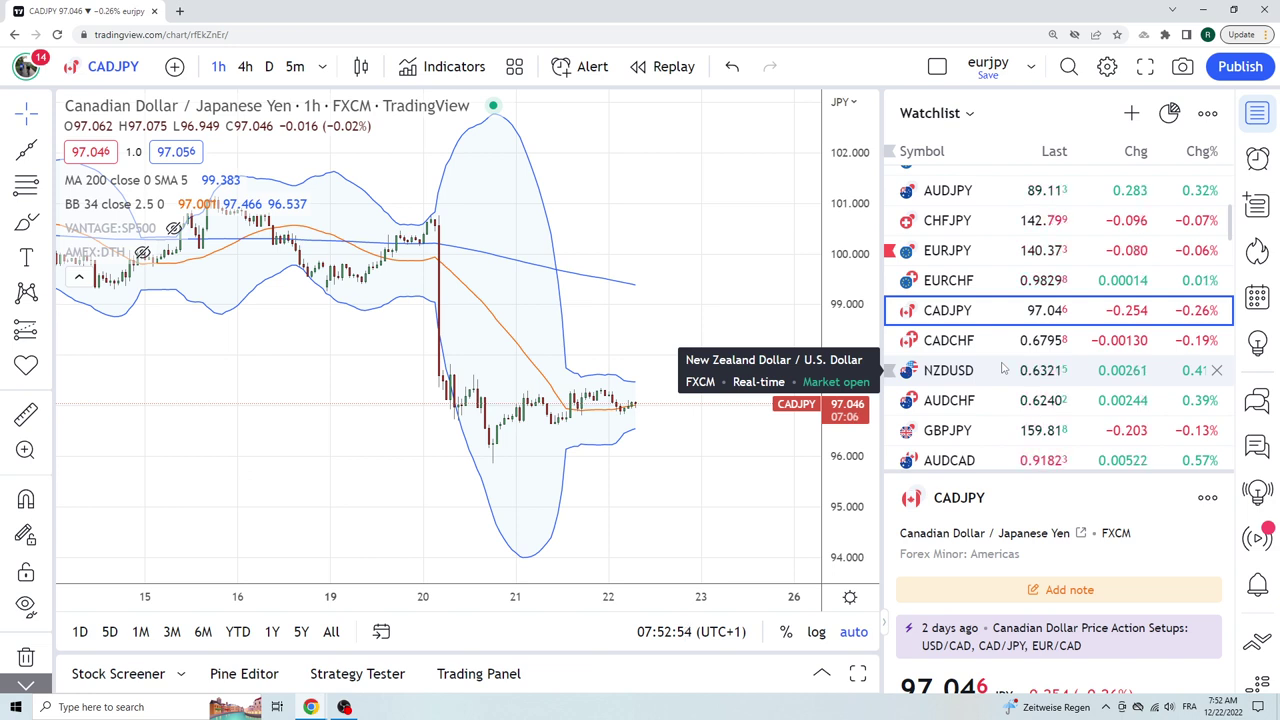
{"action": "scroll", "coordinate": [1010, 344], "scroll_direction": "down", "scroll_amount": 1}
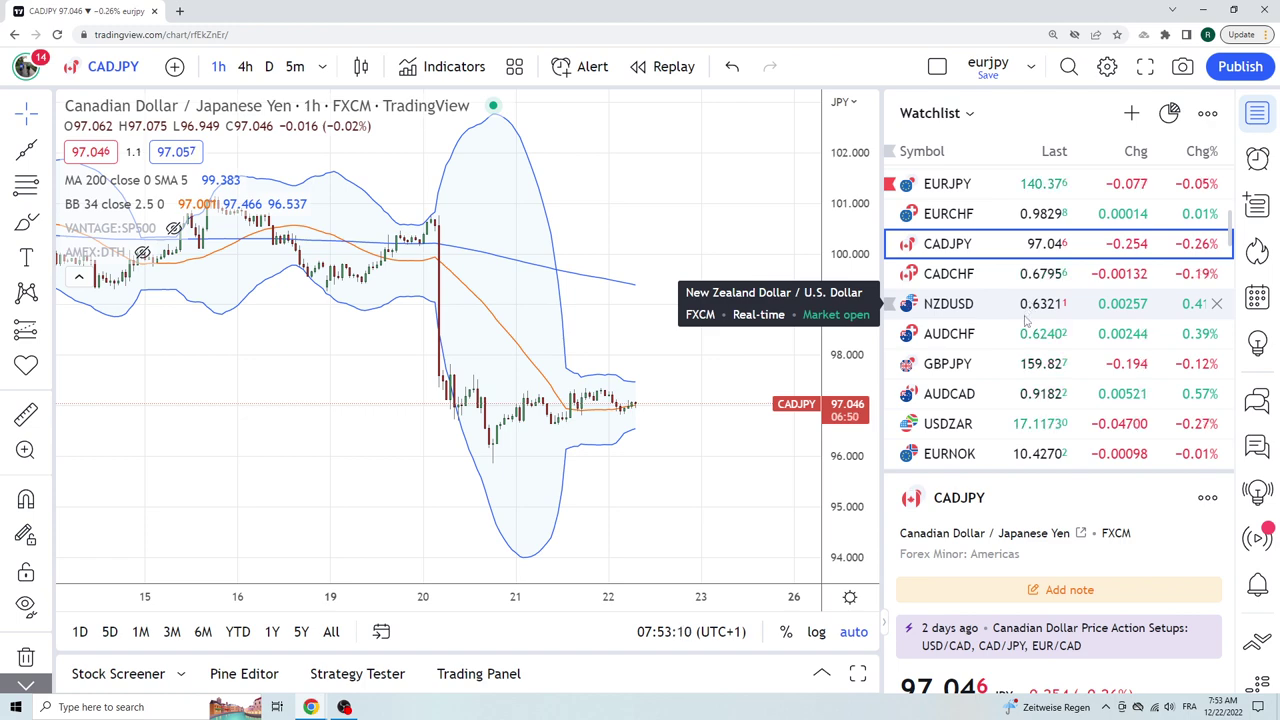
Load AUDCAD from the watchlist and set it to 4-hour candles.
{"action": "left_click", "coordinate": [958, 396]}
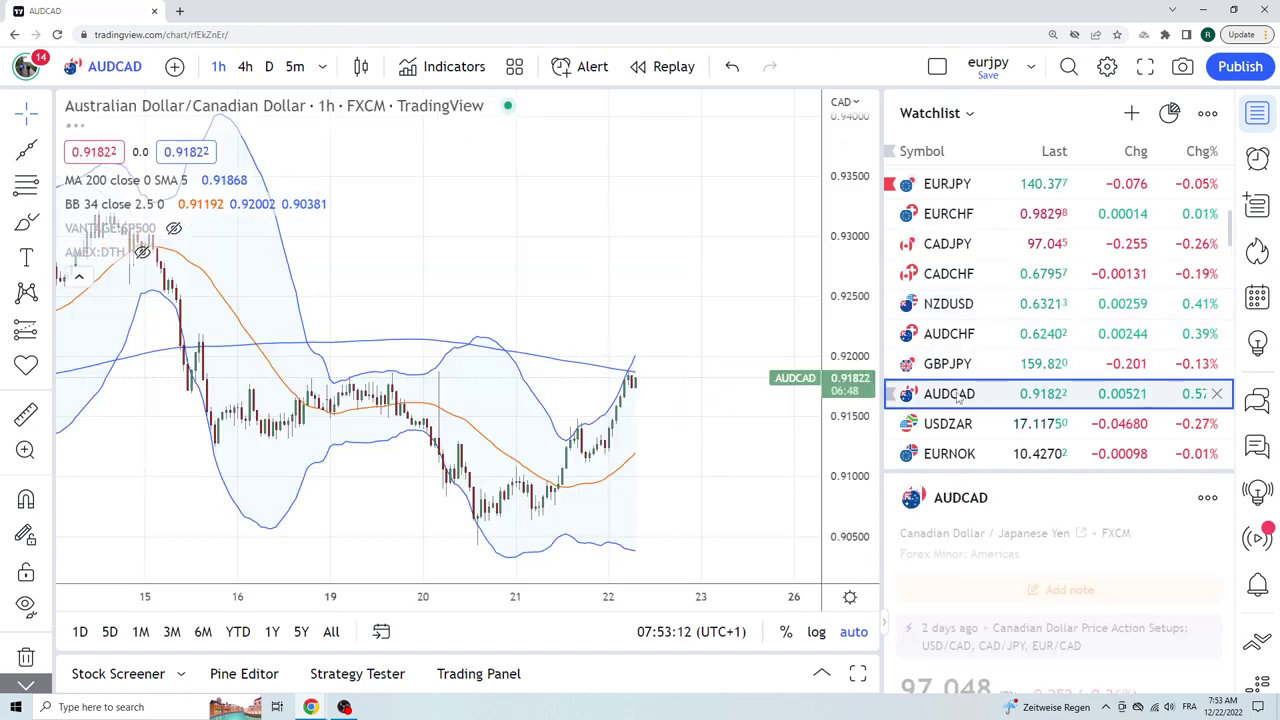
{"action": "left_click", "coordinate": [245, 66]}
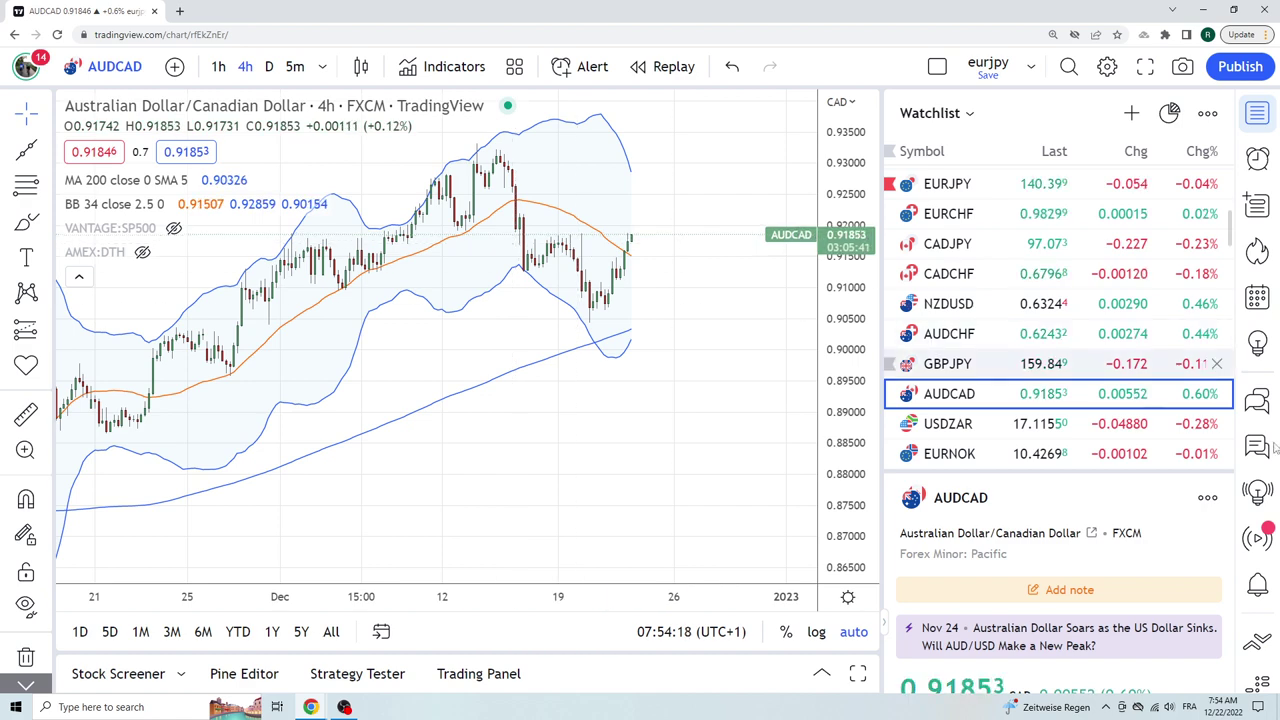
{"action": "scroll", "coordinate": [1113, 337], "scroll_direction": "up", "scroll_amount": 3}
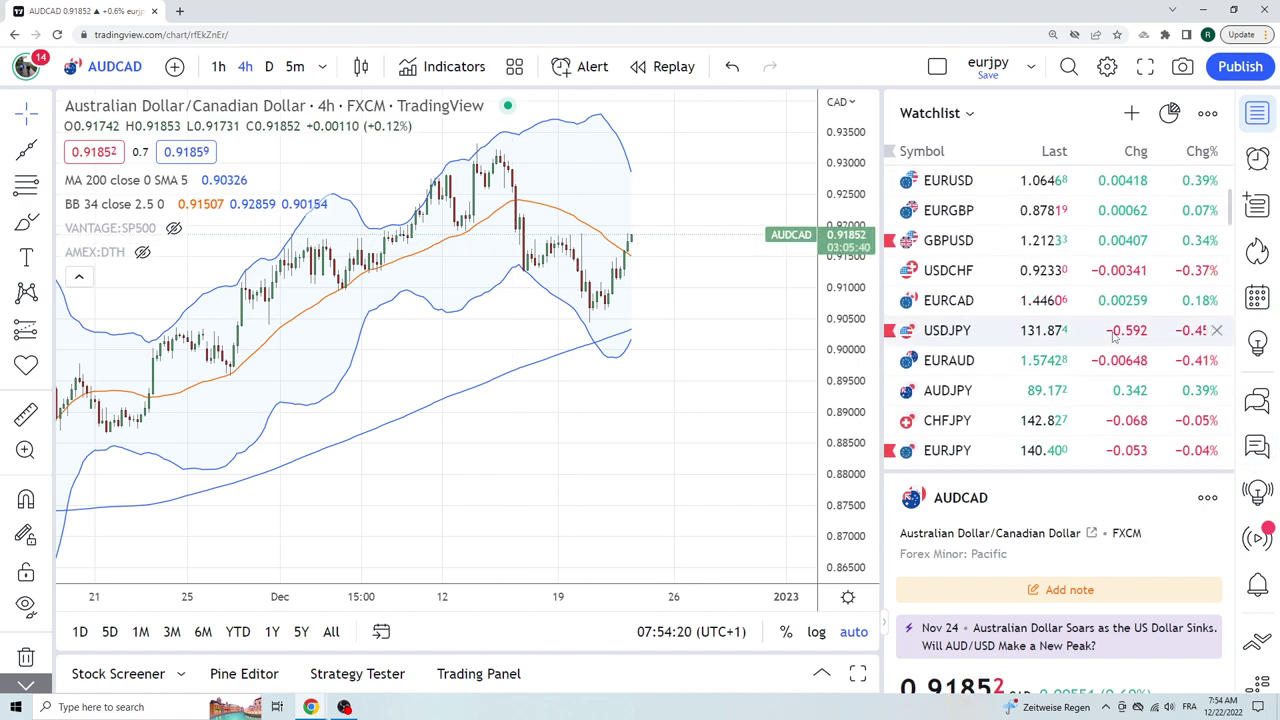
Check USDCAD, then load Light Crude Oil Futures CL1! from the watchlist.
{"action": "scroll", "coordinate": [1103, 337], "scroll_direction": "up", "scroll_amount": 1}
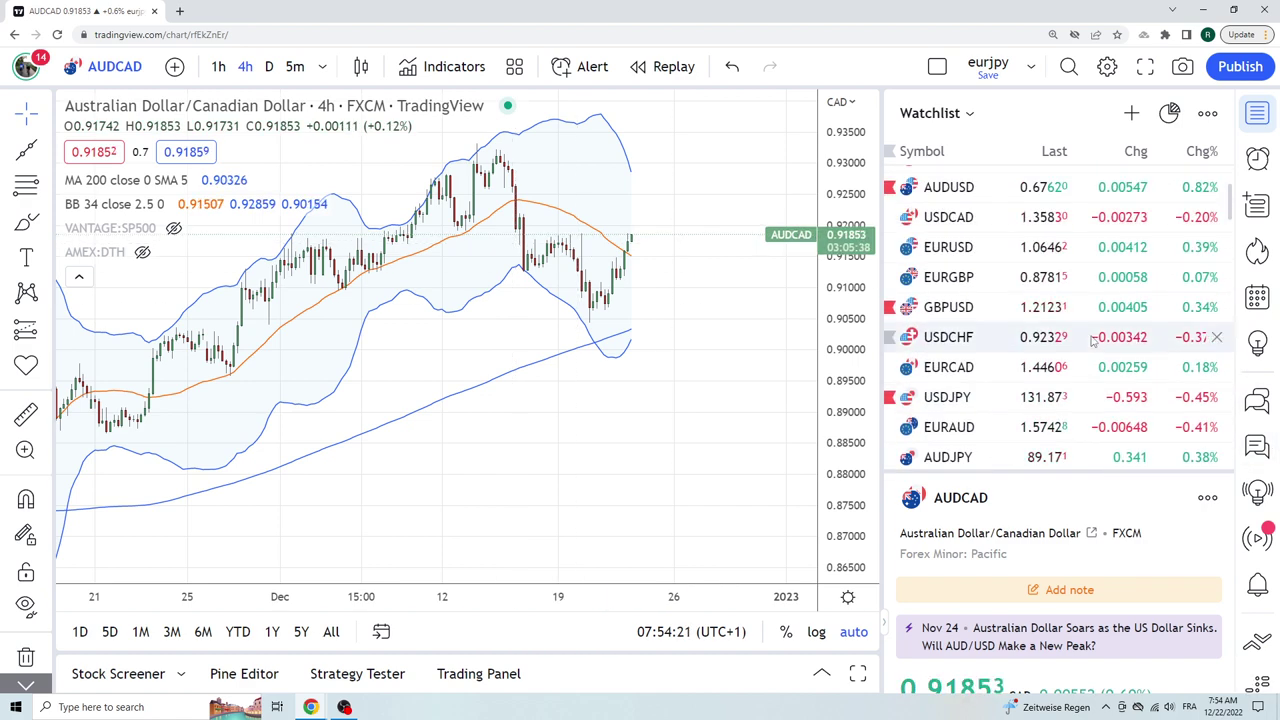
{"action": "left_click", "coordinate": [968, 219]}
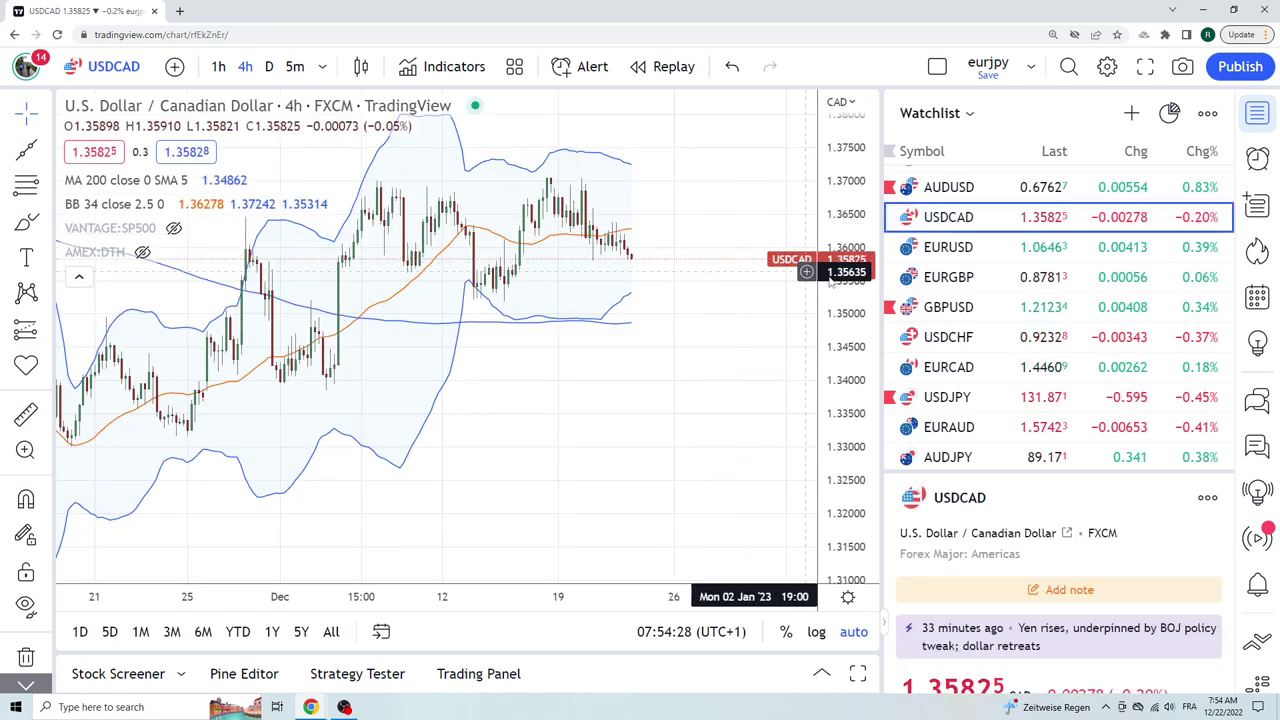
{"action": "scroll", "coordinate": [1028, 318], "scroll_direction": "up", "scroll_amount": 3}
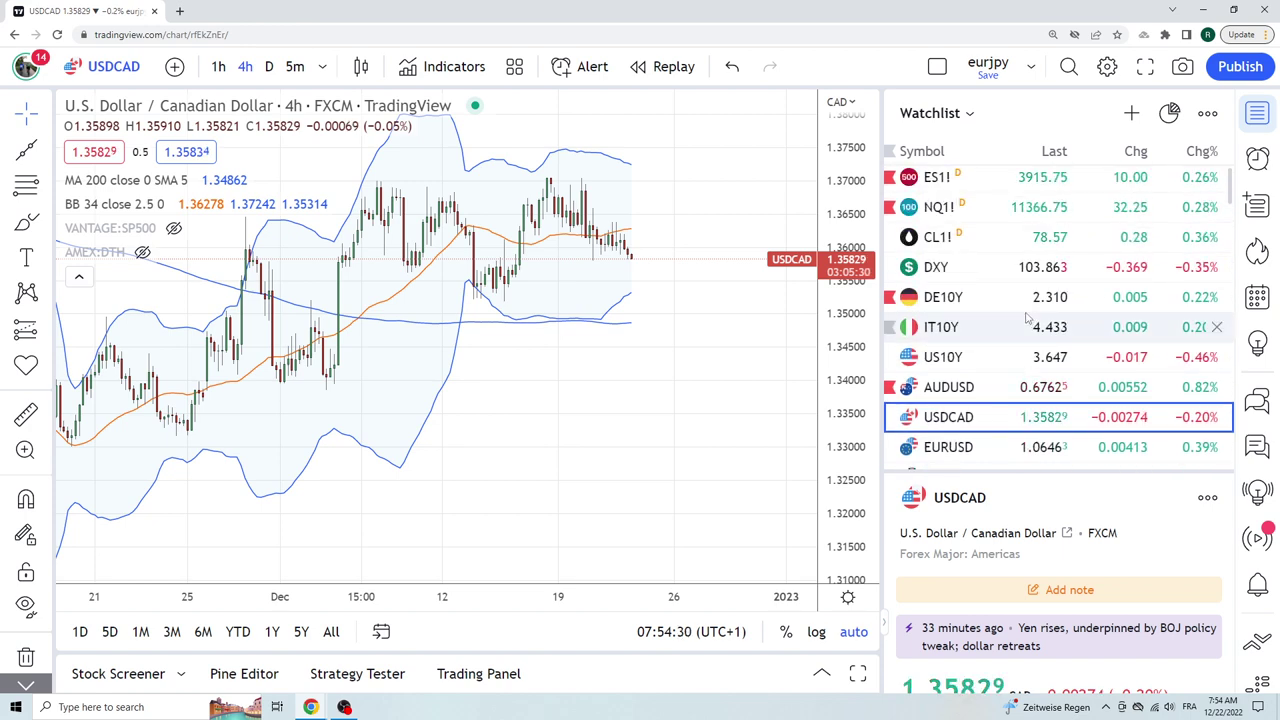
{"action": "left_click", "coordinate": [1046, 248]}
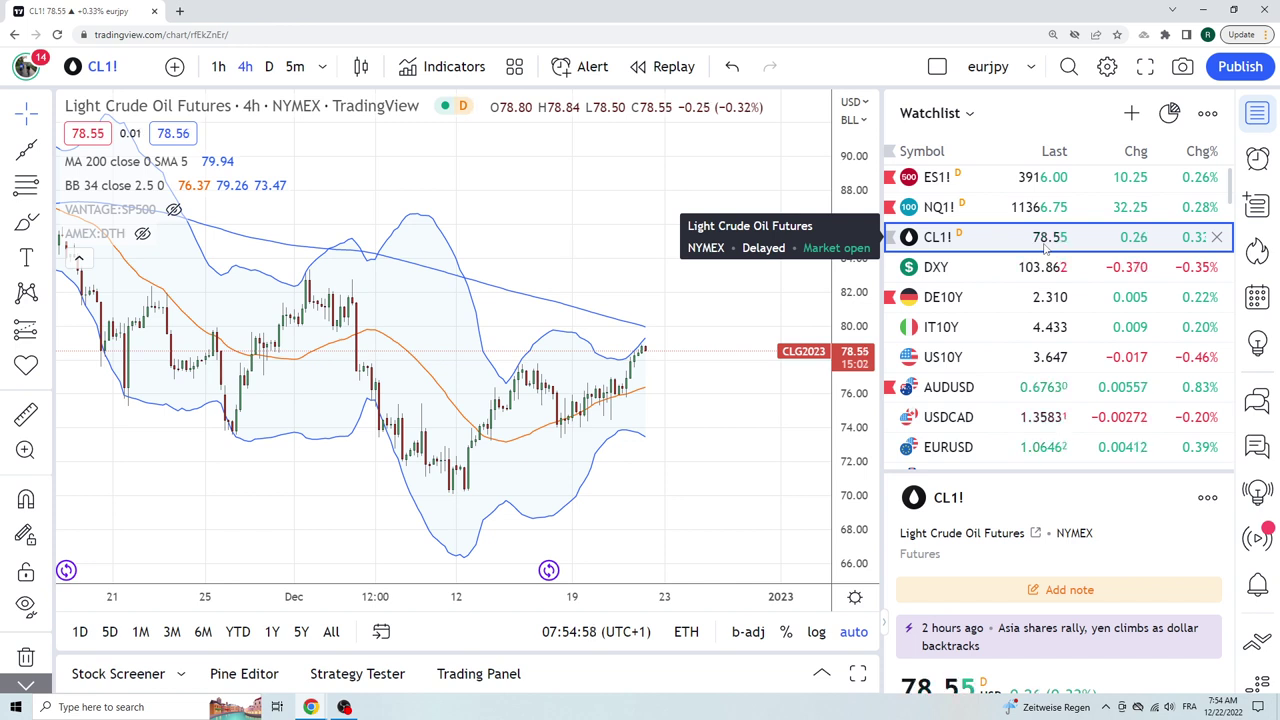
{"action": "scroll", "coordinate": [1045, 250], "scroll_direction": "down", "scroll_amount": 1}
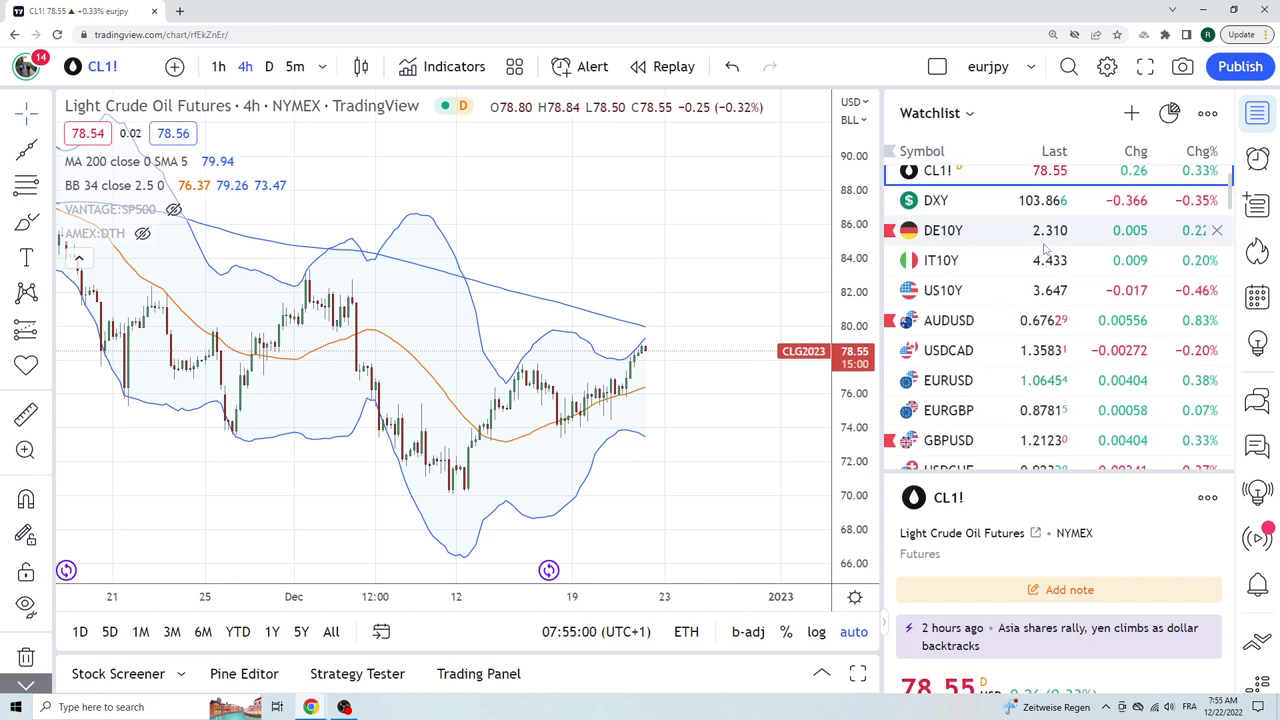
Cycle through EURUSD, DE10Y and IT10Y yield charts, then return to EURUSD.
{"action": "left_click", "coordinate": [960, 381]}
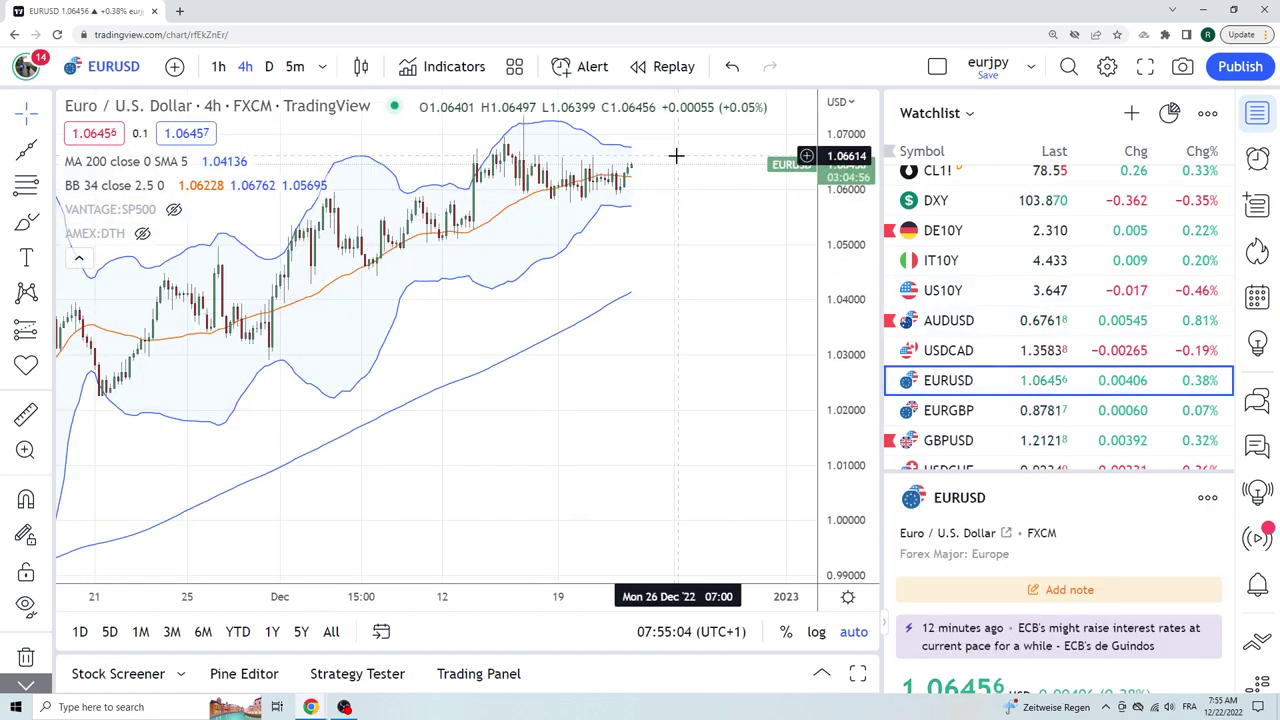
{"action": "left_click", "coordinate": [1050, 235]}
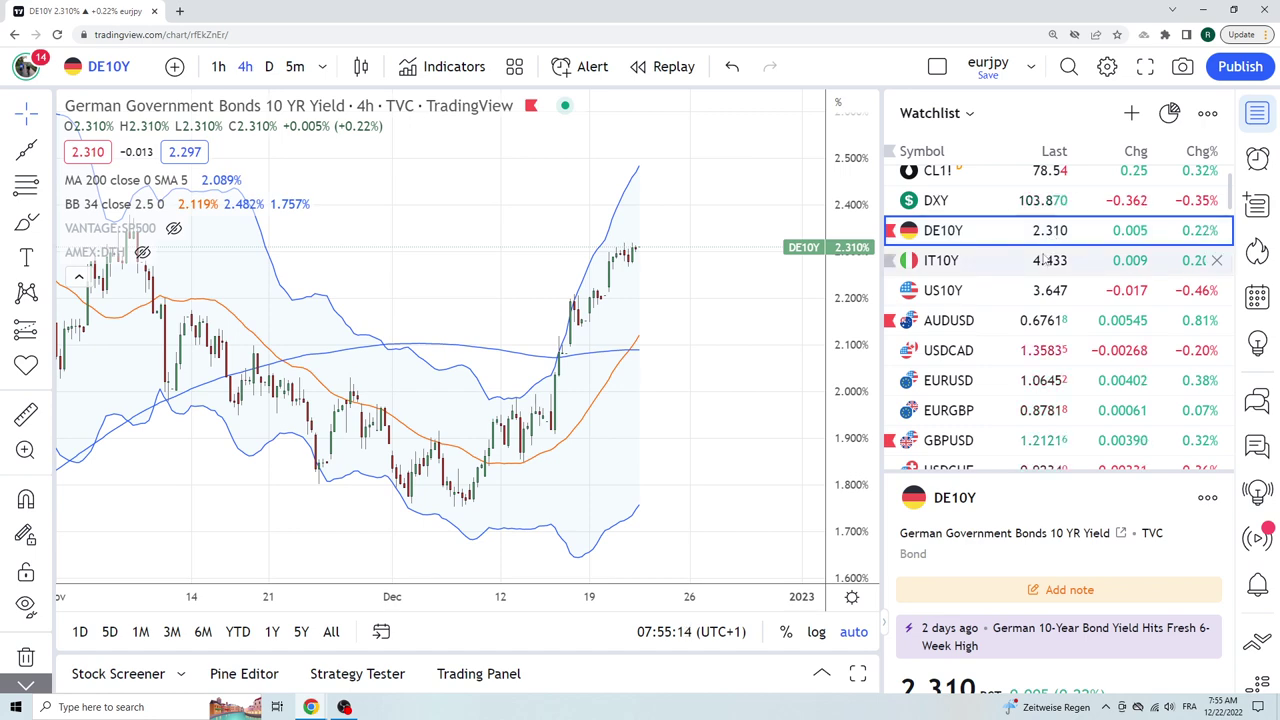
{"action": "left_click", "coordinate": [1045, 262]}
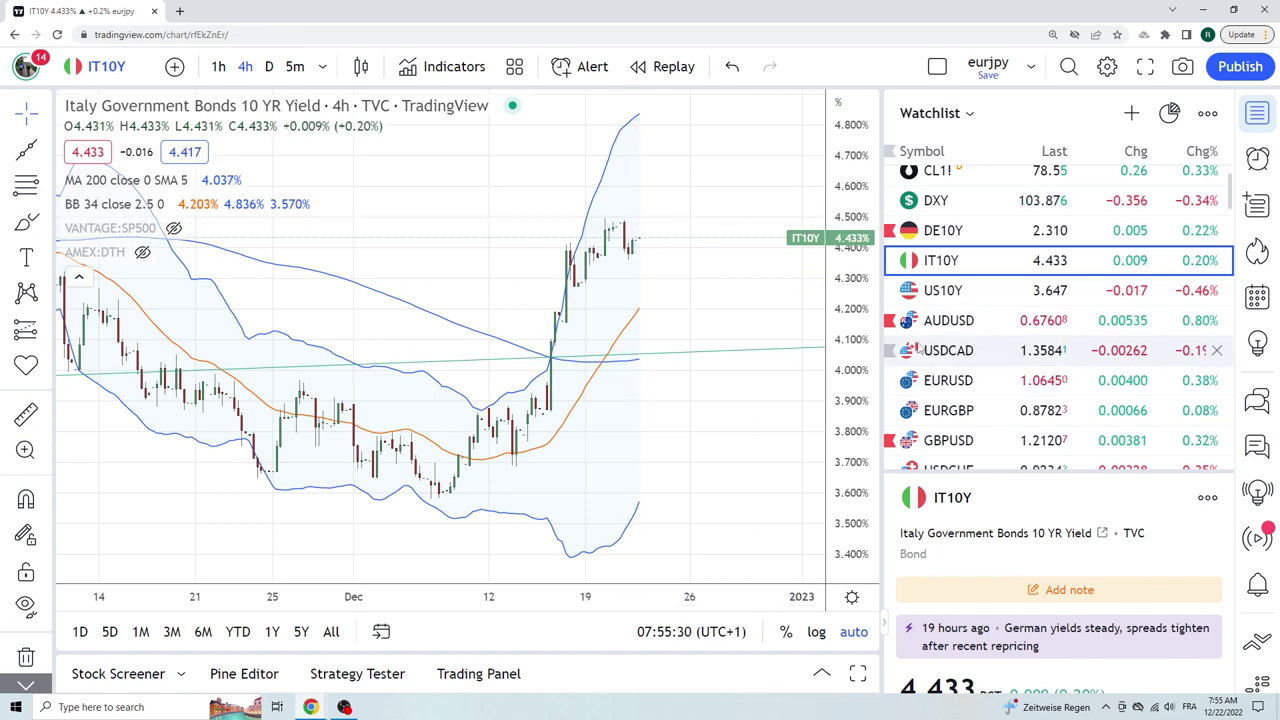
{"action": "left_click", "coordinate": [950, 382]}
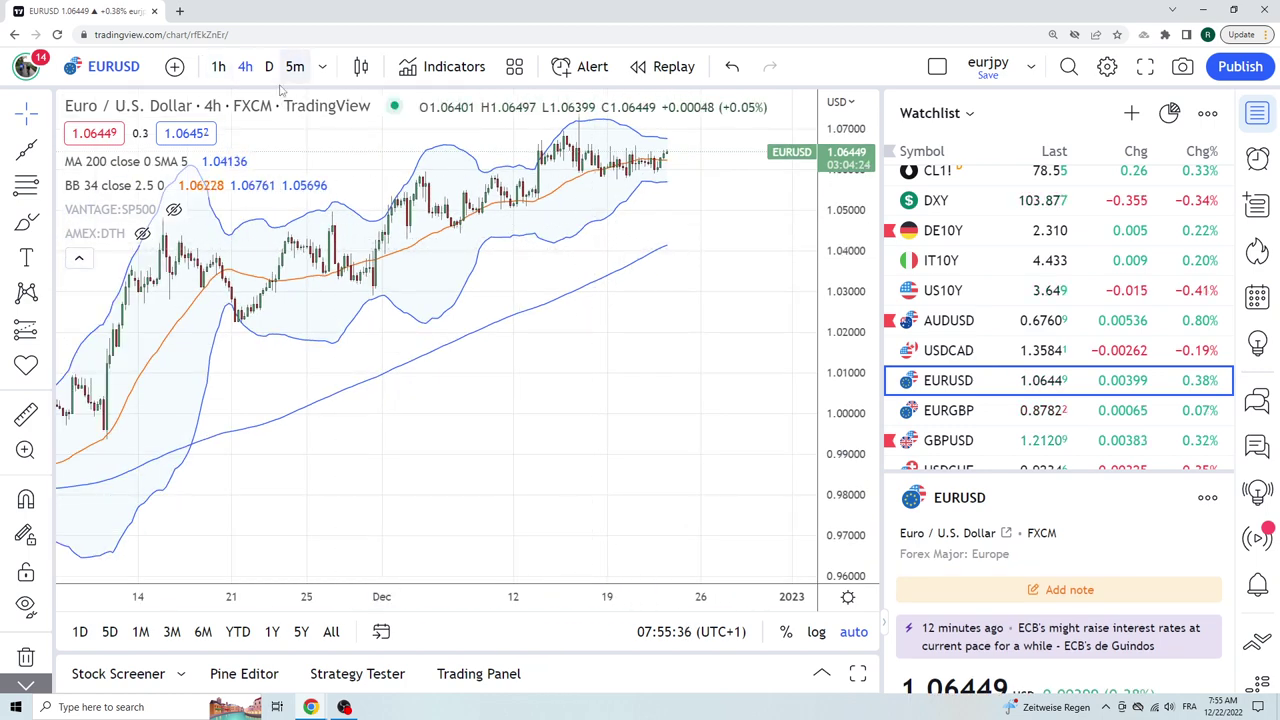
Draw a falling extended line from the mid-December high and a converging rising one from a recent low.
{"action": "scroll", "coordinate": [634, 246], "scroll_direction": "up", "scroll_amount": 2}
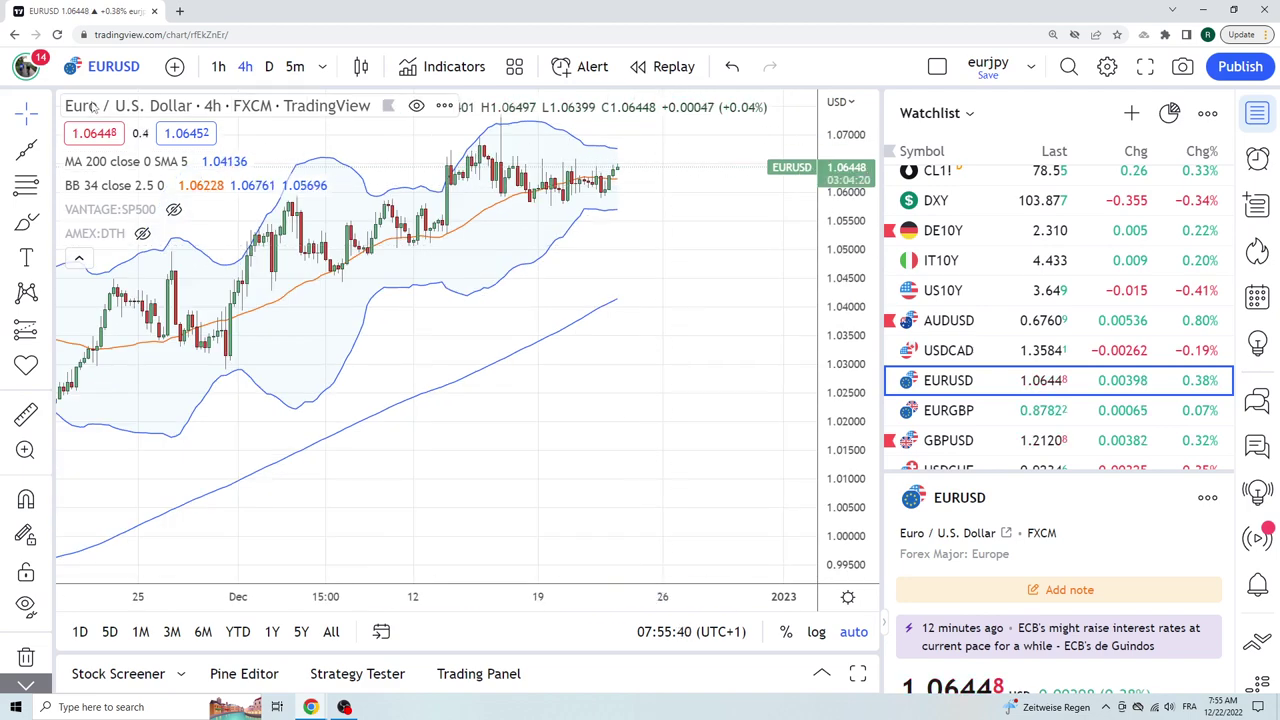
{"action": "left_click", "coordinate": [47, 152]}
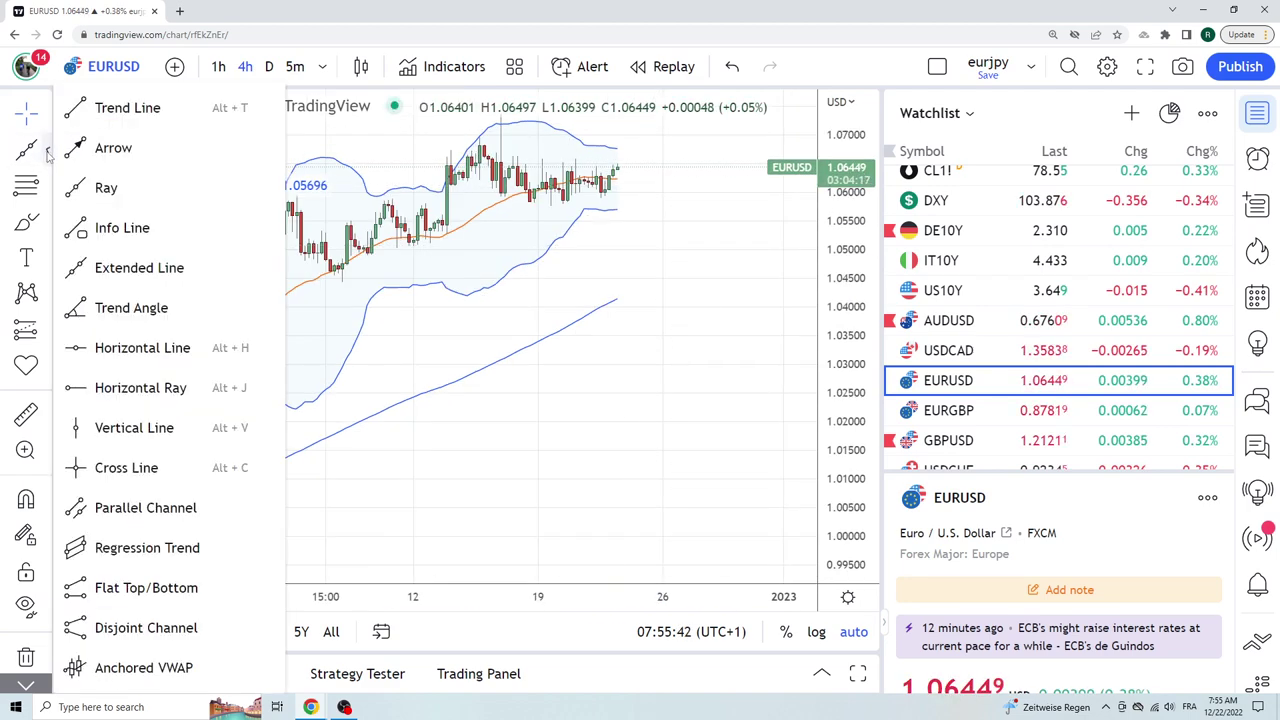
{"action": "left_click", "coordinate": [135, 267]}
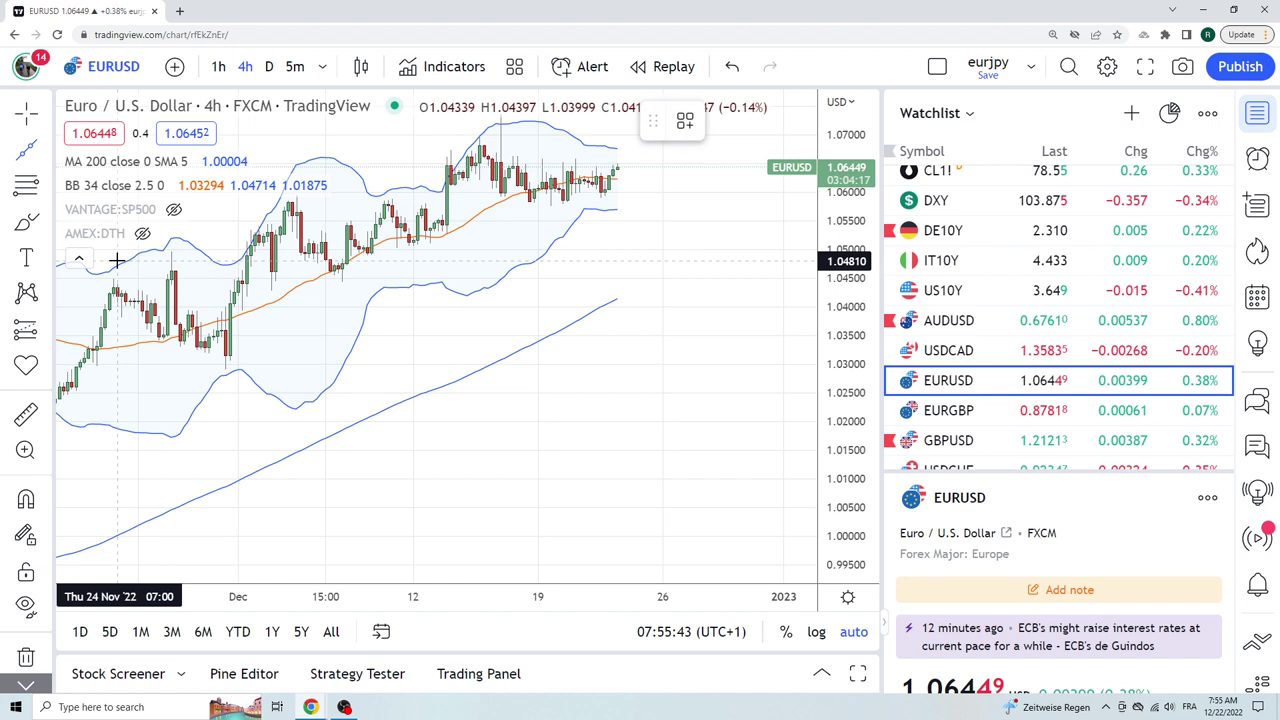
{"action": "left_click", "coordinate": [517, 153]}
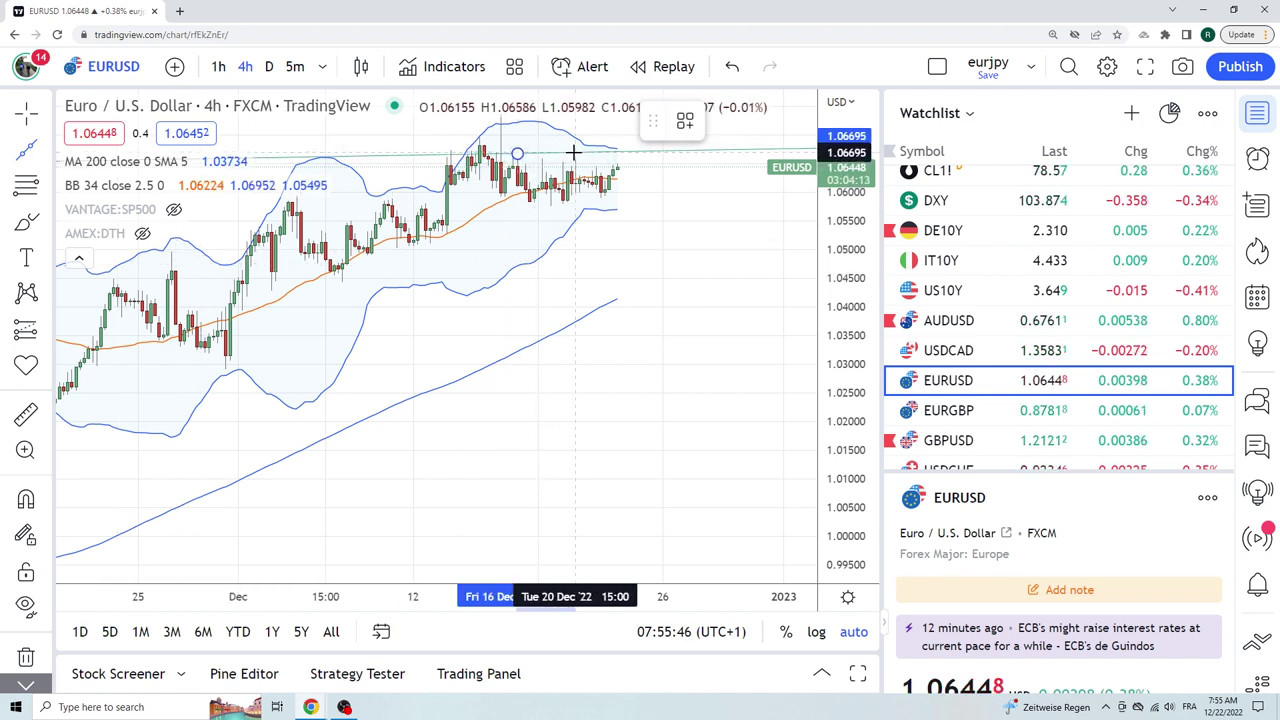
{"action": "left_click", "coordinate": [642, 161]}
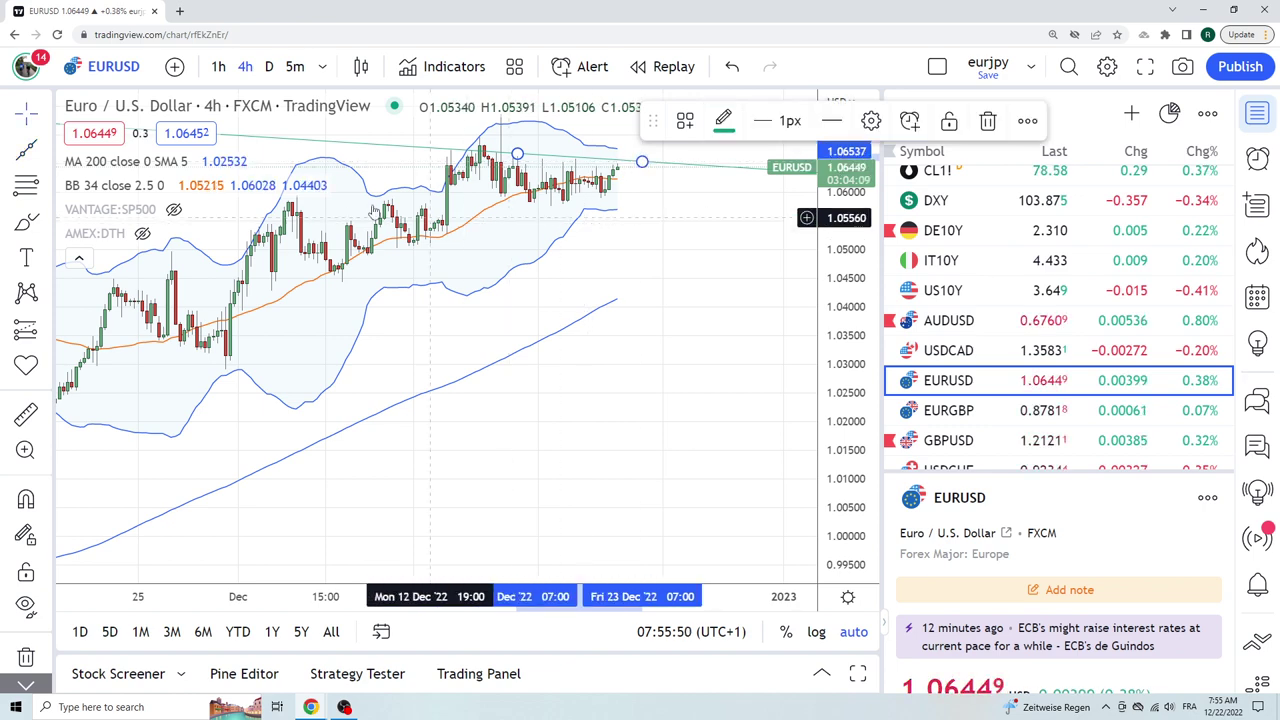
{"action": "left_click", "coordinate": [48, 148]}
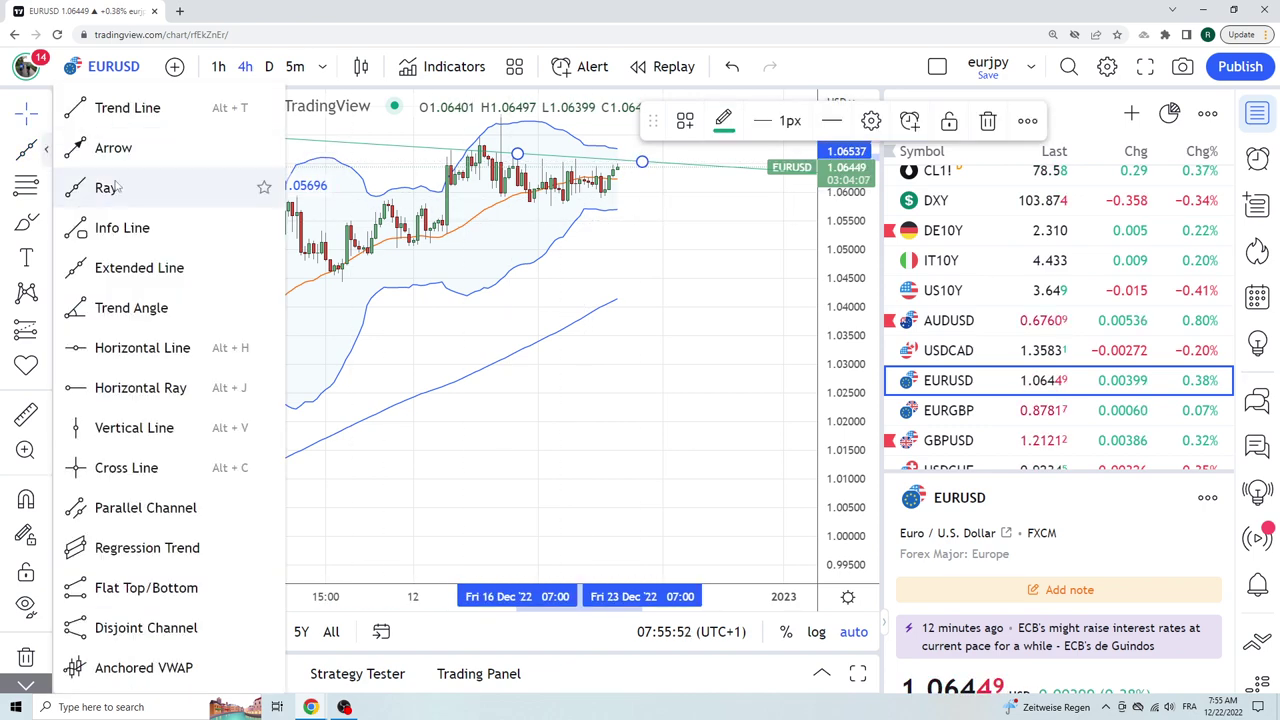
{"action": "left_click", "coordinate": [140, 265]}
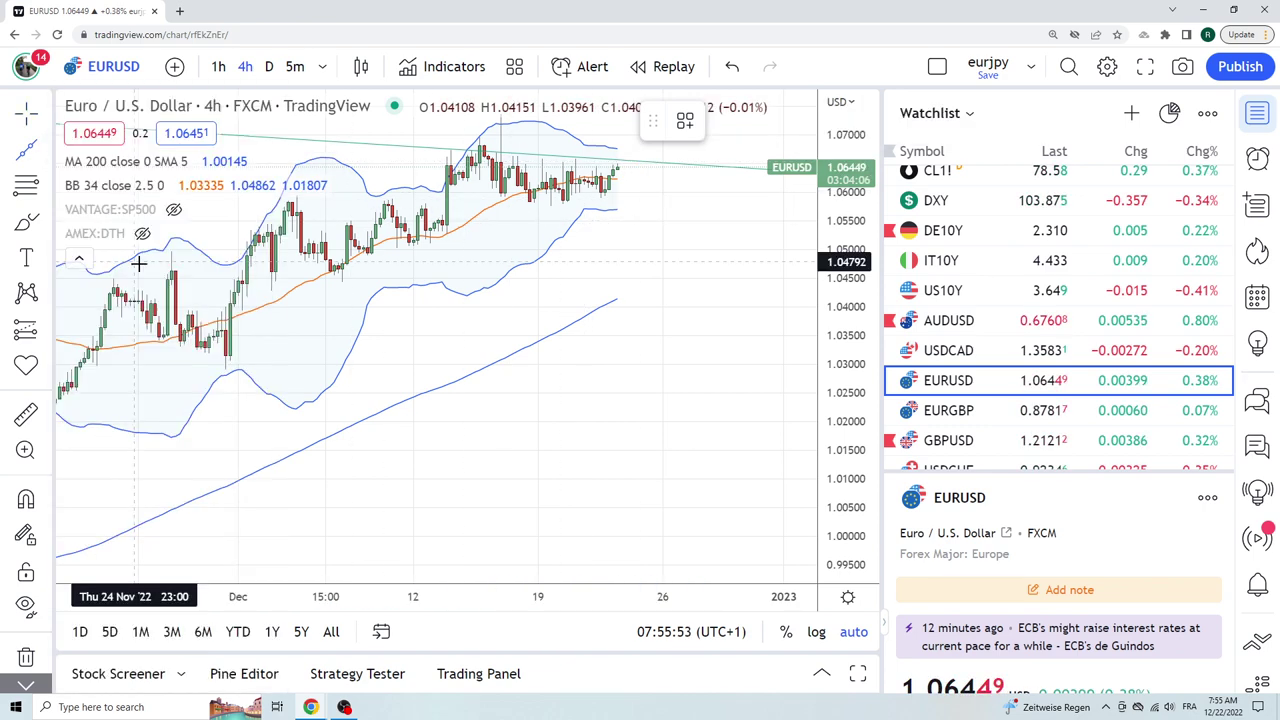
{"action": "left_click", "coordinate": [551, 207]}
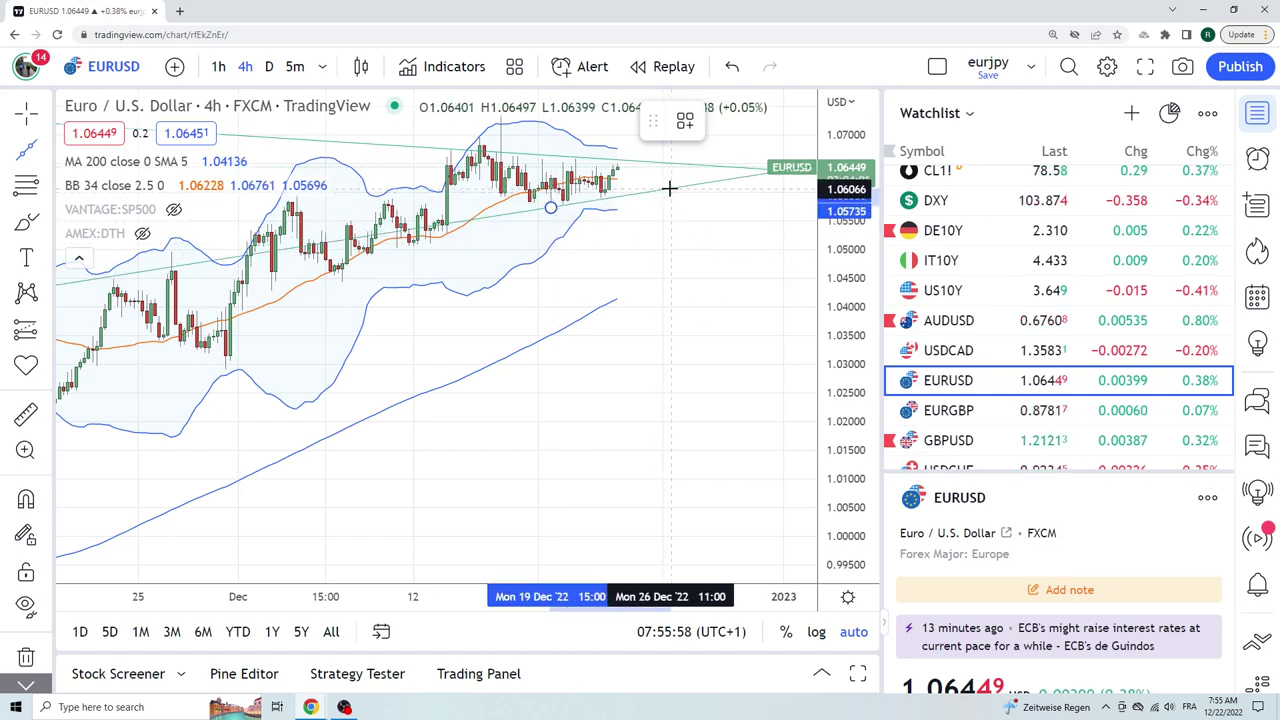
{"action": "left_click", "coordinate": [670, 189]}
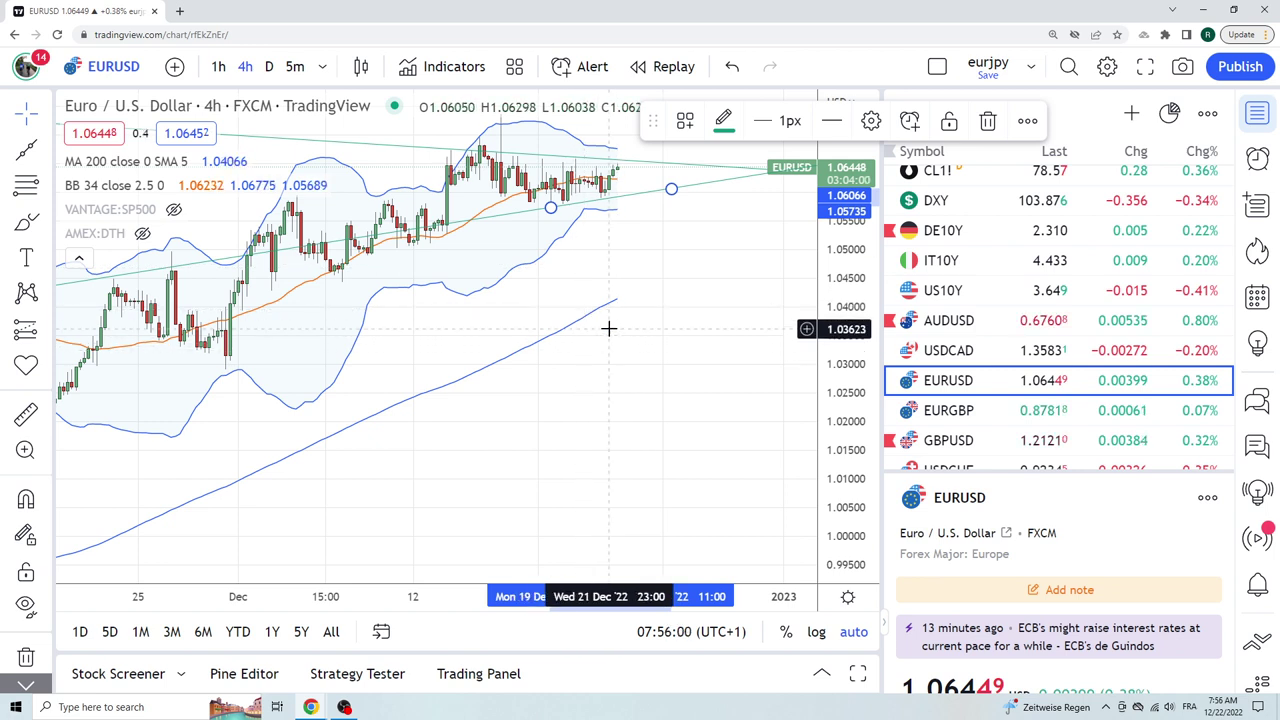